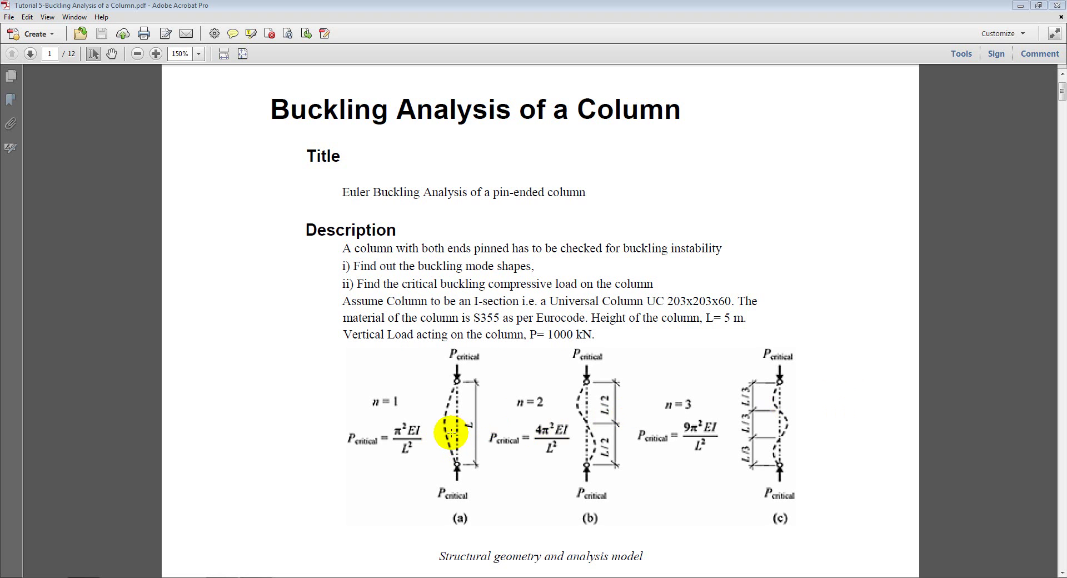
Leave the column buckling brief in Acrobat and bring midas Gen 2013 to the front
key(alt+Tab)
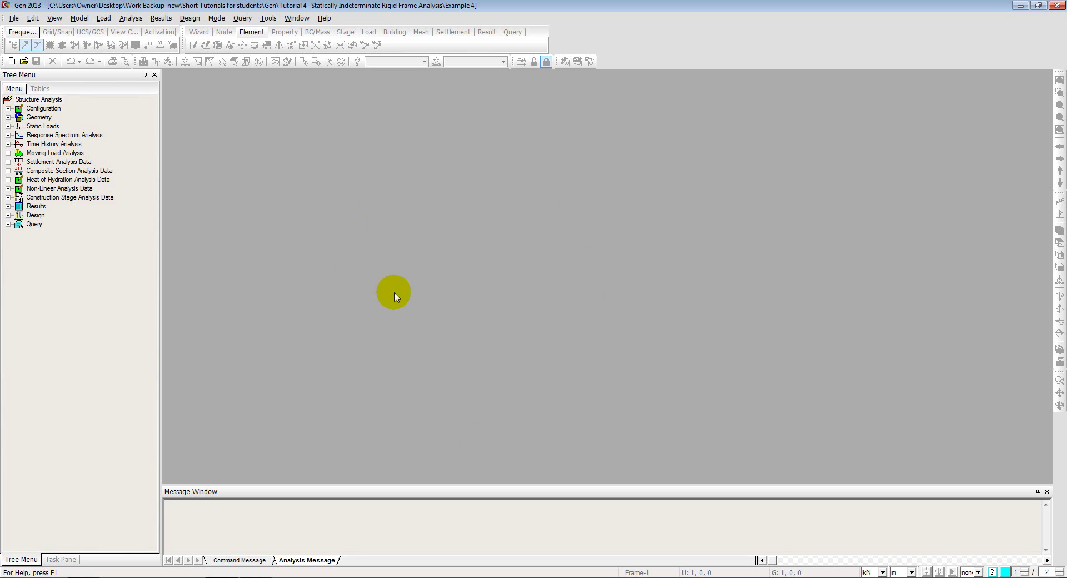
Start a new project and save it as Example5 in the Tutorial 5 folder
click(14, 18)
click(31, 31)
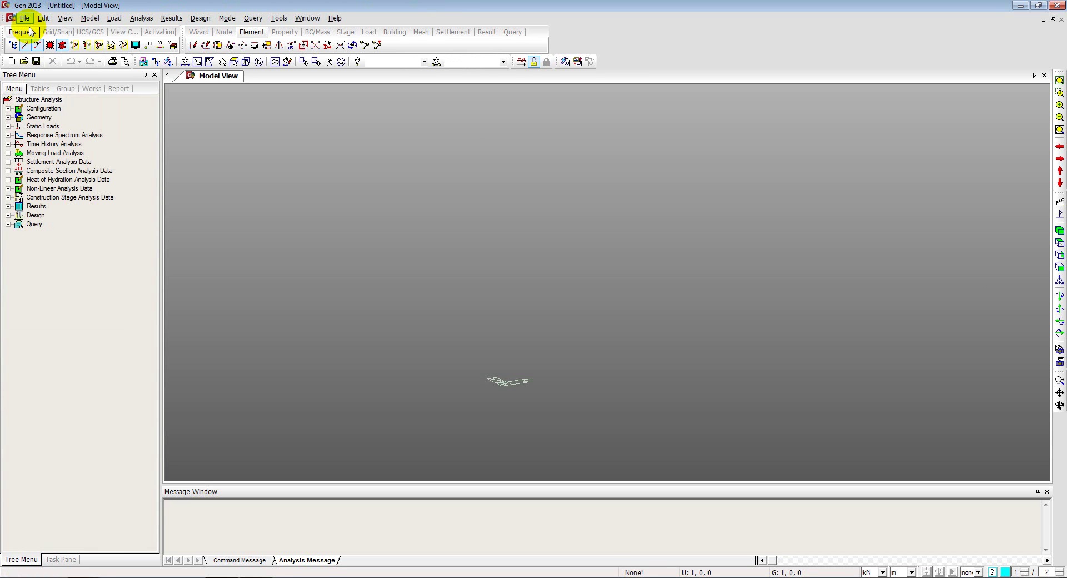
click(25, 19)
click(40, 88)
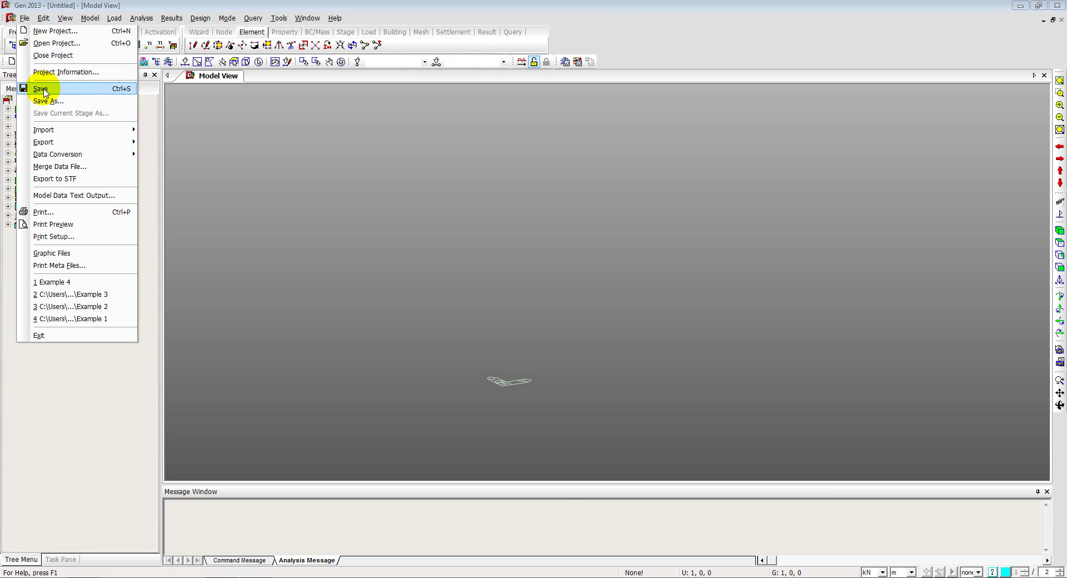
click(743, 411)
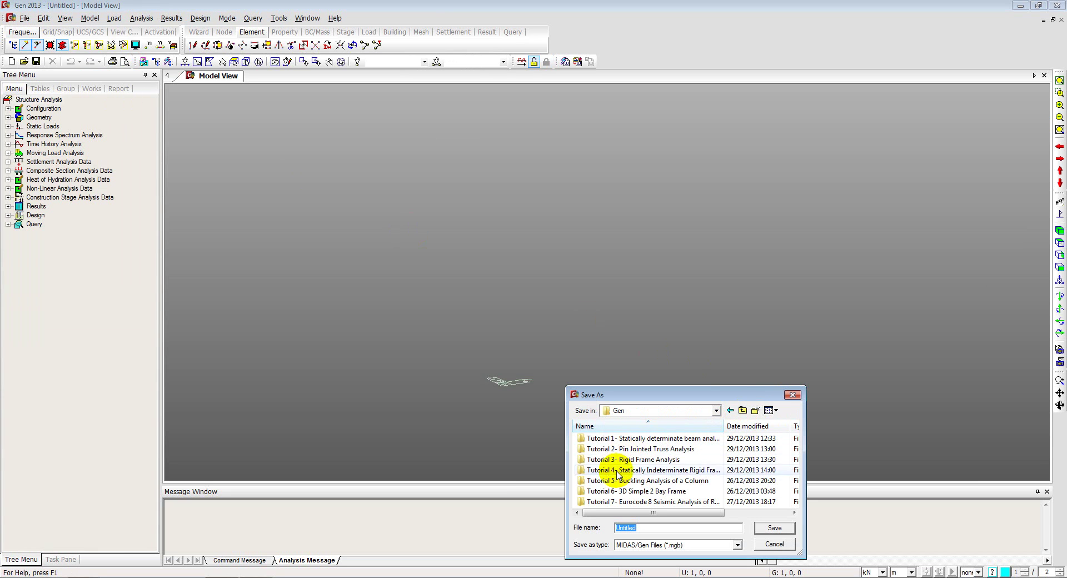
double_click(614, 480)
double_click(634, 527)
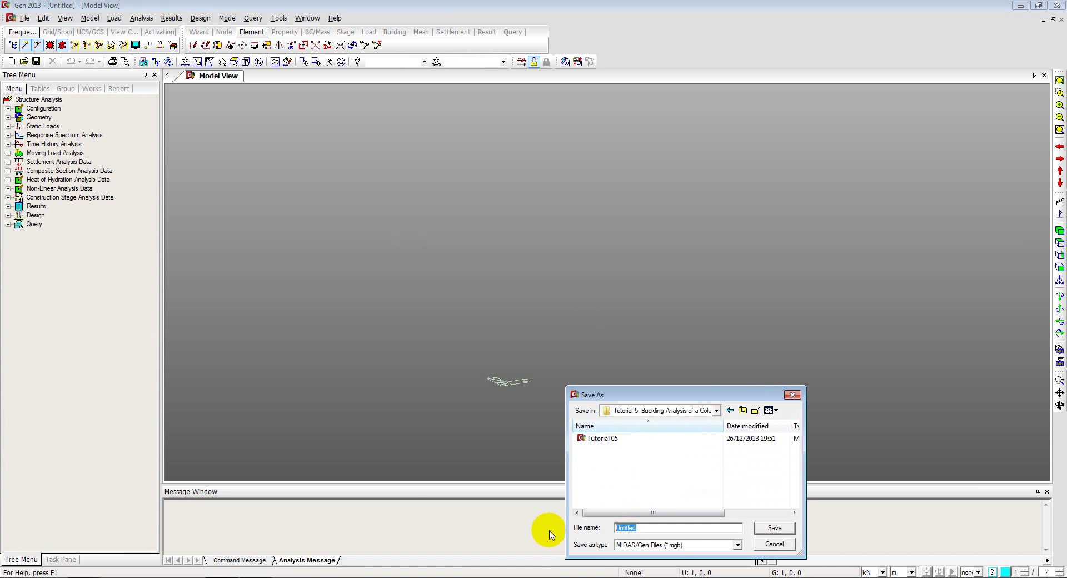
text(Example)
text(5)
click(774, 527)
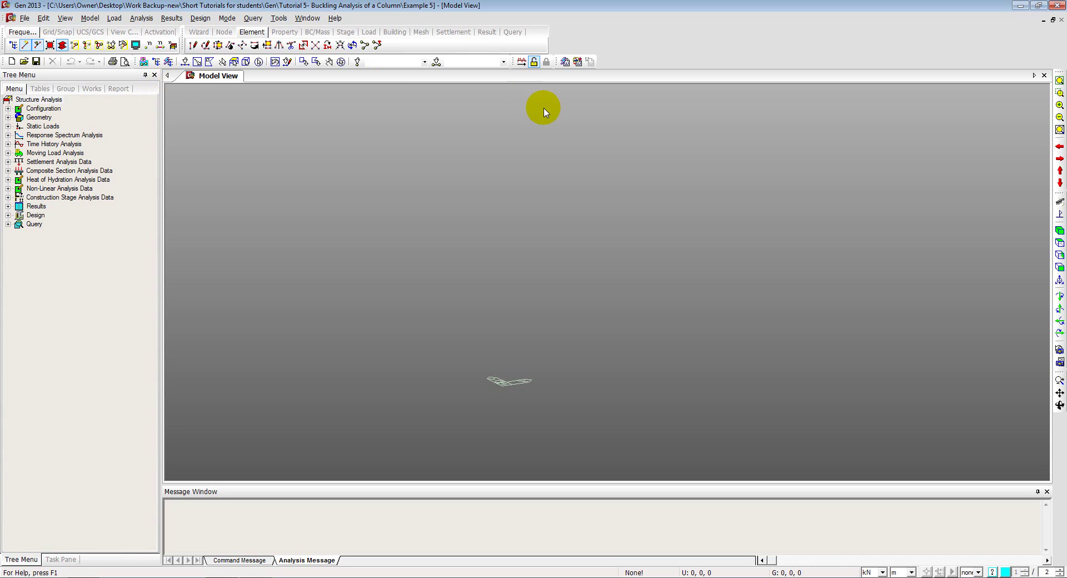
Confirm kN and m units, and set the structure type to X-Z Plane
click(877, 572)
click(882, 572)
click(911, 572)
click(90, 19)
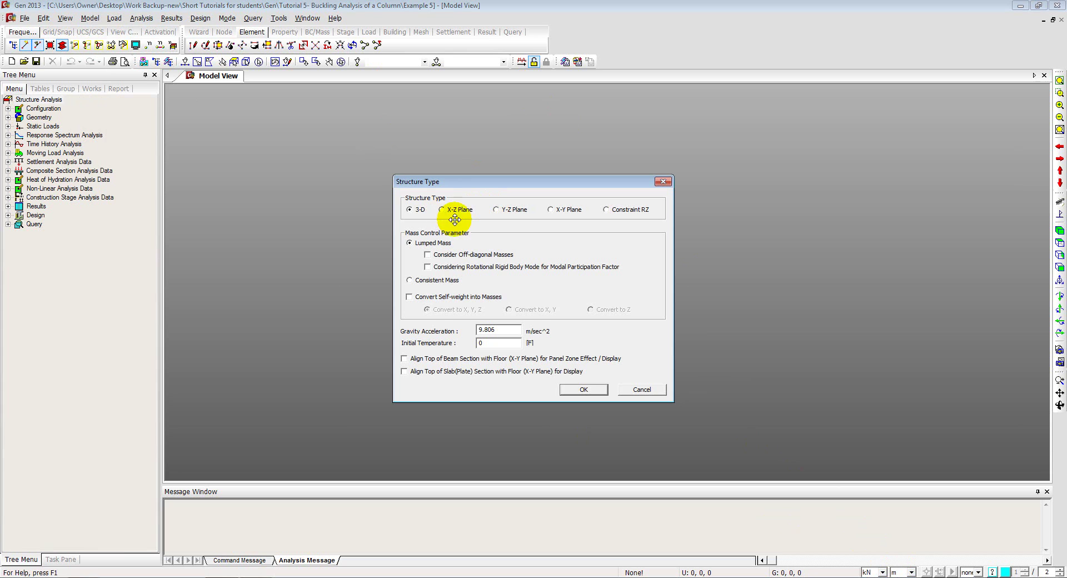
click(455, 219)
click(584, 394)
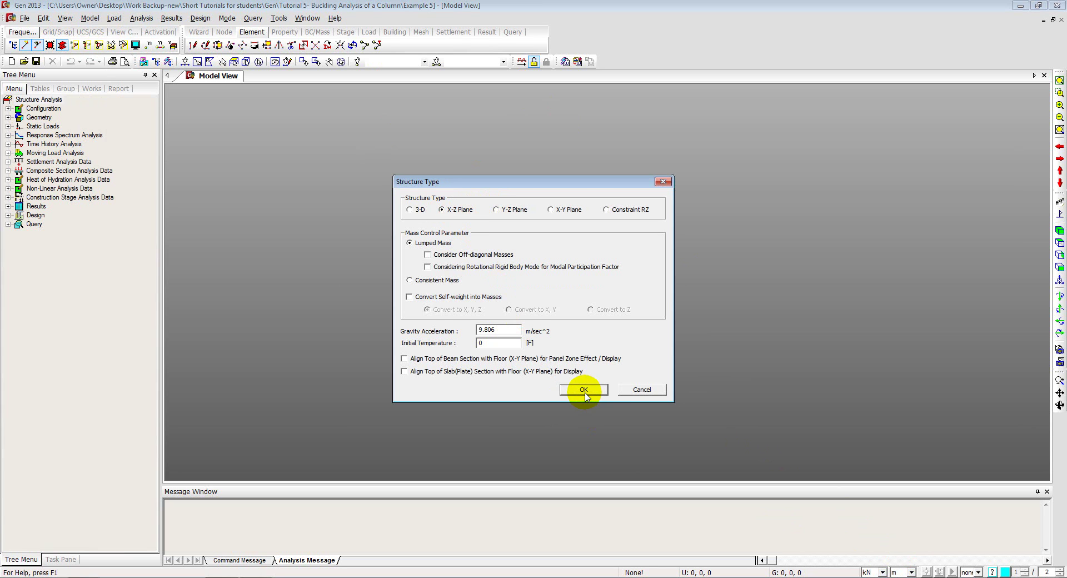
click(585, 391)
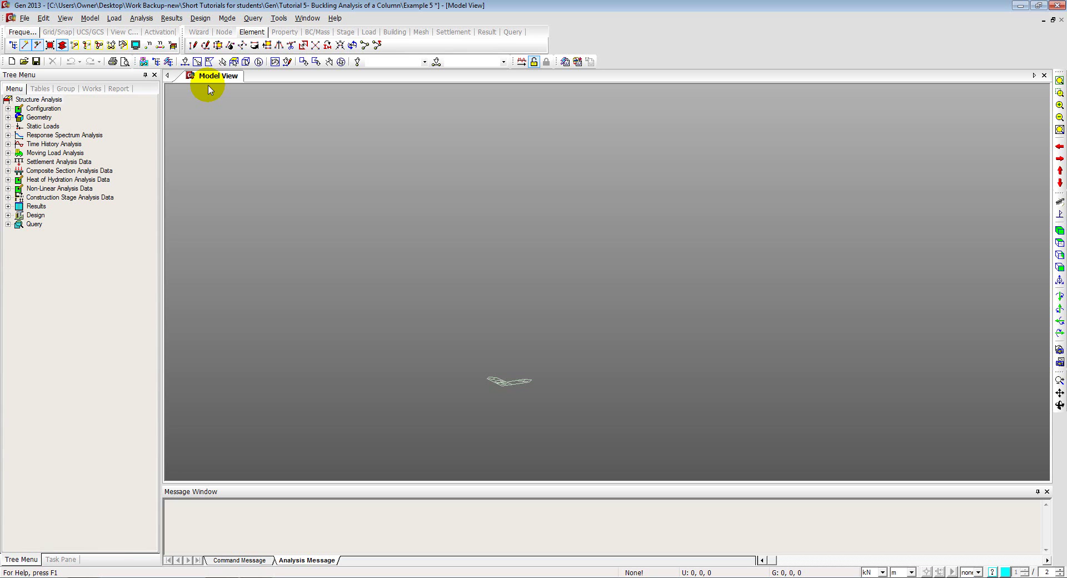
In the Column wizard, add pinned column nodes at 0.5 m spacing repeated 10 times
click(94, 19)
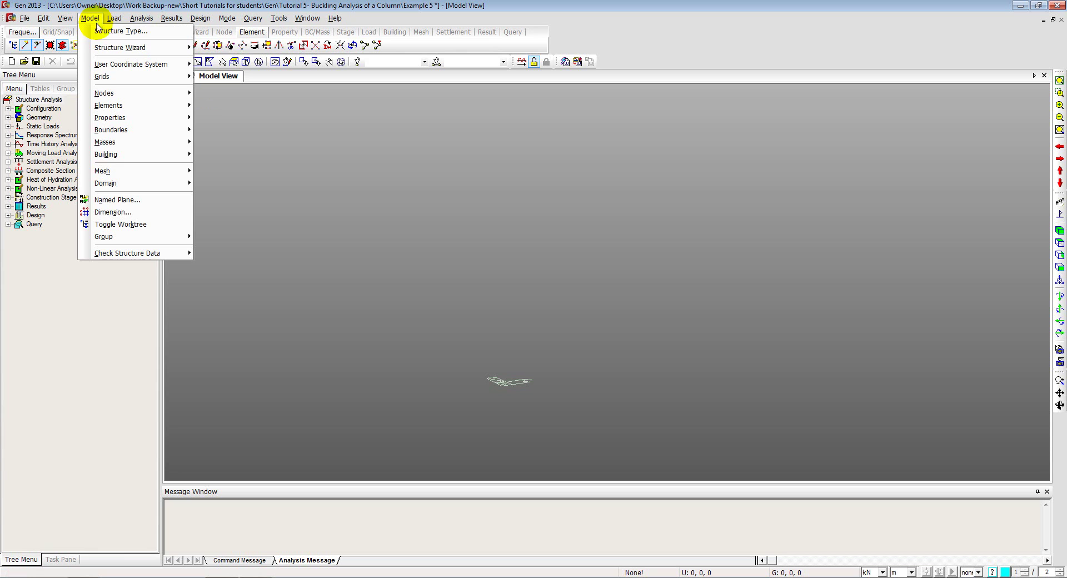
mouse_move(119, 48)
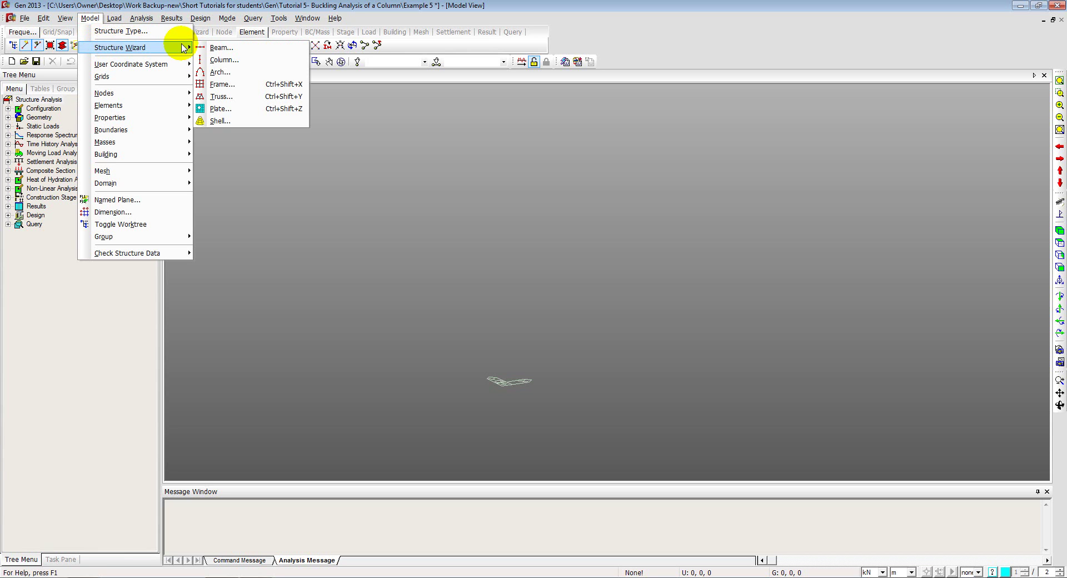
click(224, 60)
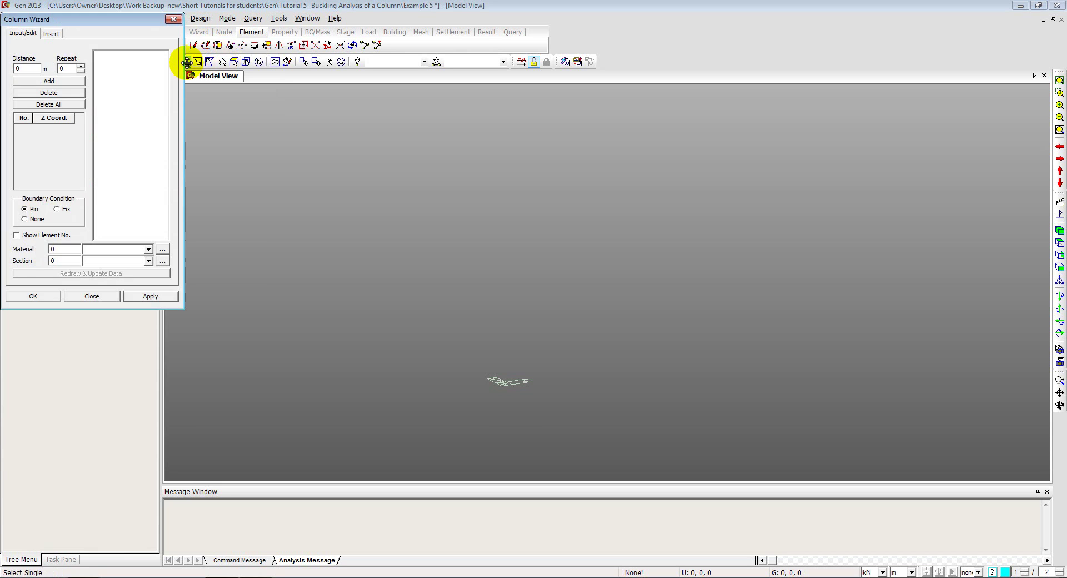
double_click(17, 67)
text(5)
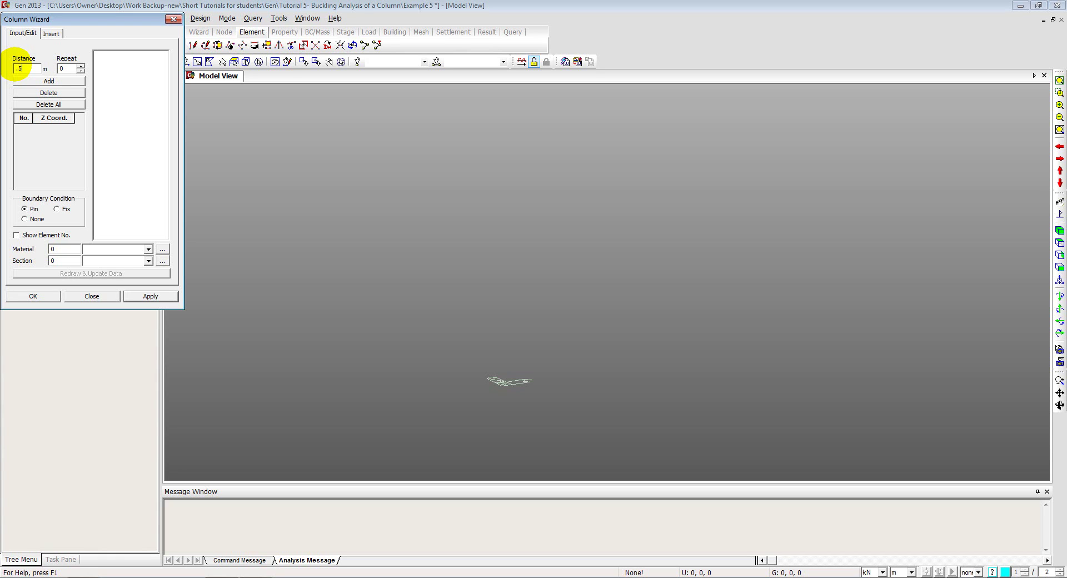
double_click(64, 68)
text(10)
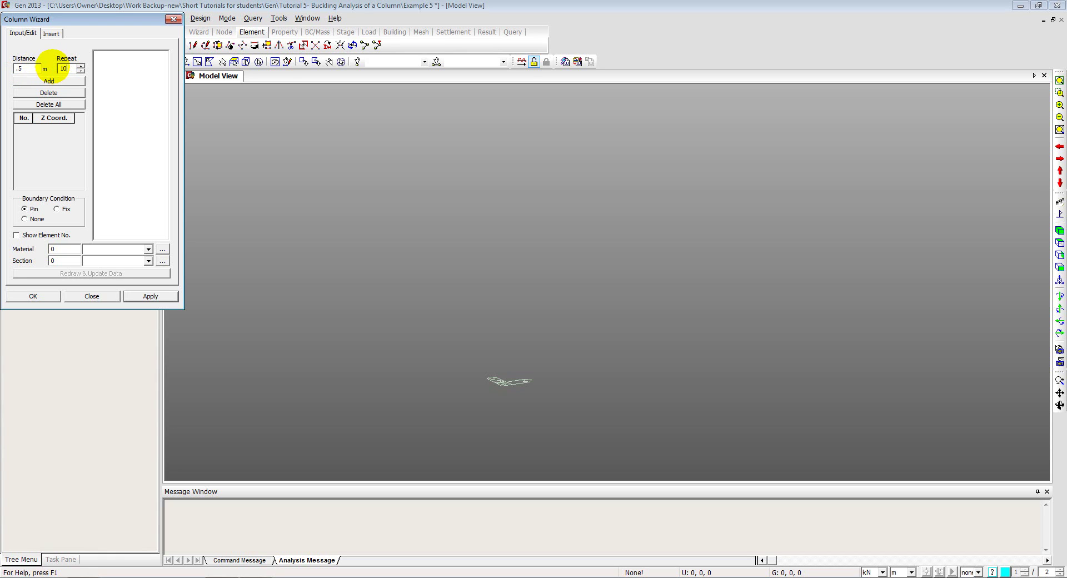
click(49, 81)
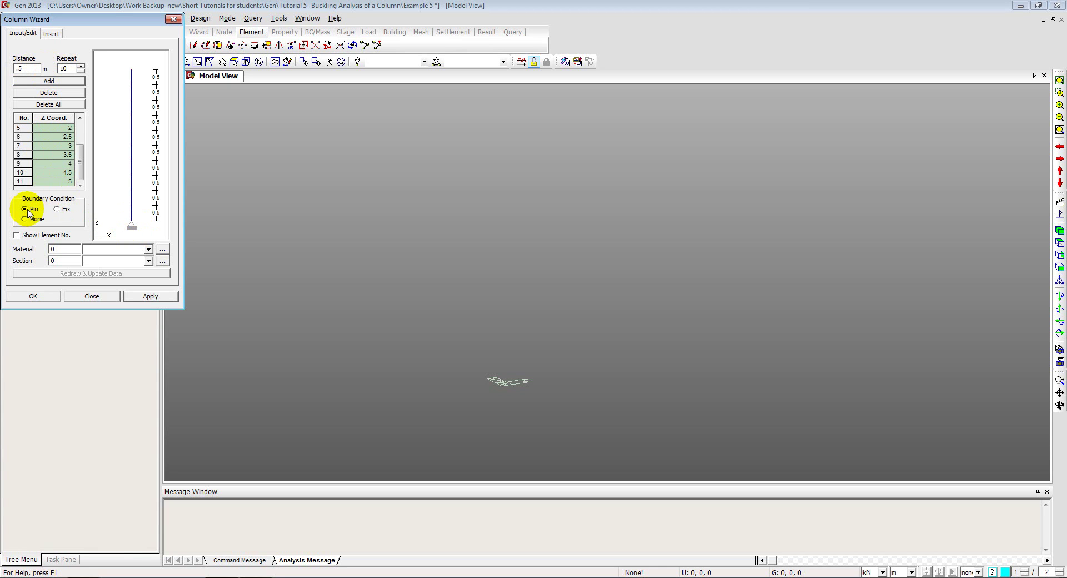
Define material 1 as EN05(S) S355 steel from the Column wizard
double_click(54, 250)
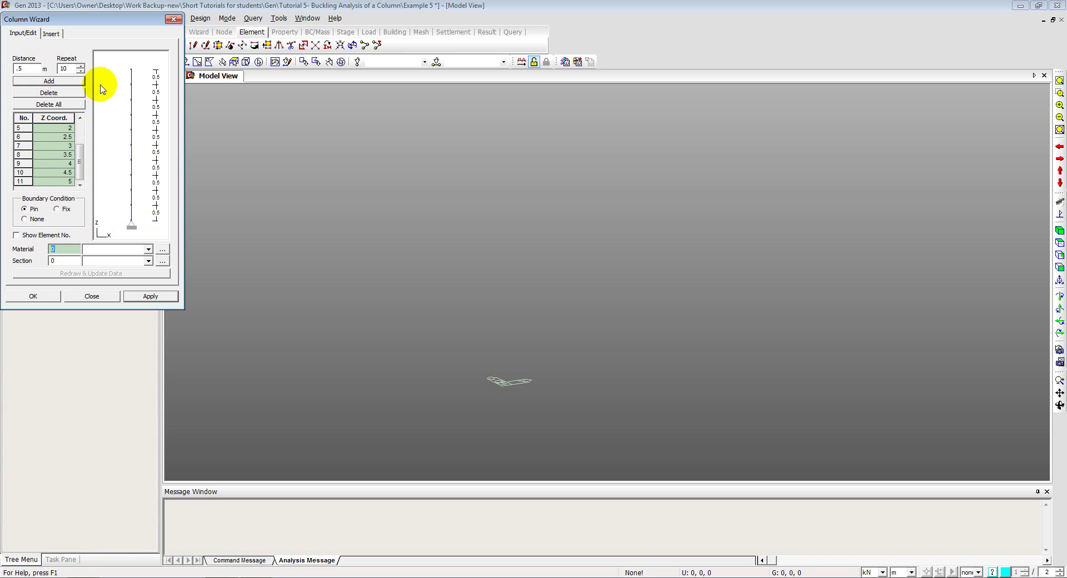
drag(104, 17, 196, 73)
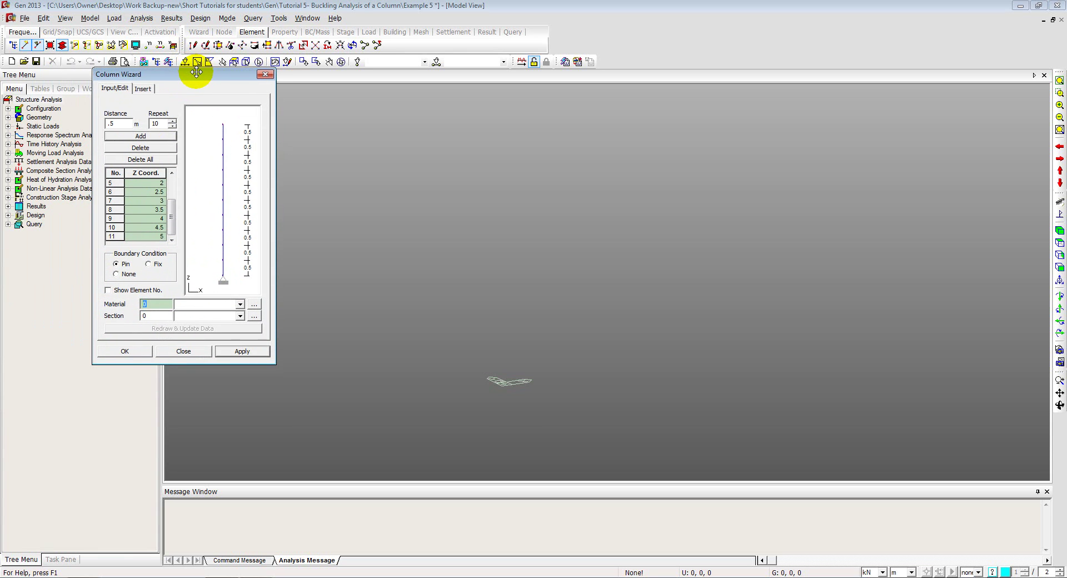
click(90, 17)
mouse_move(141, 18)
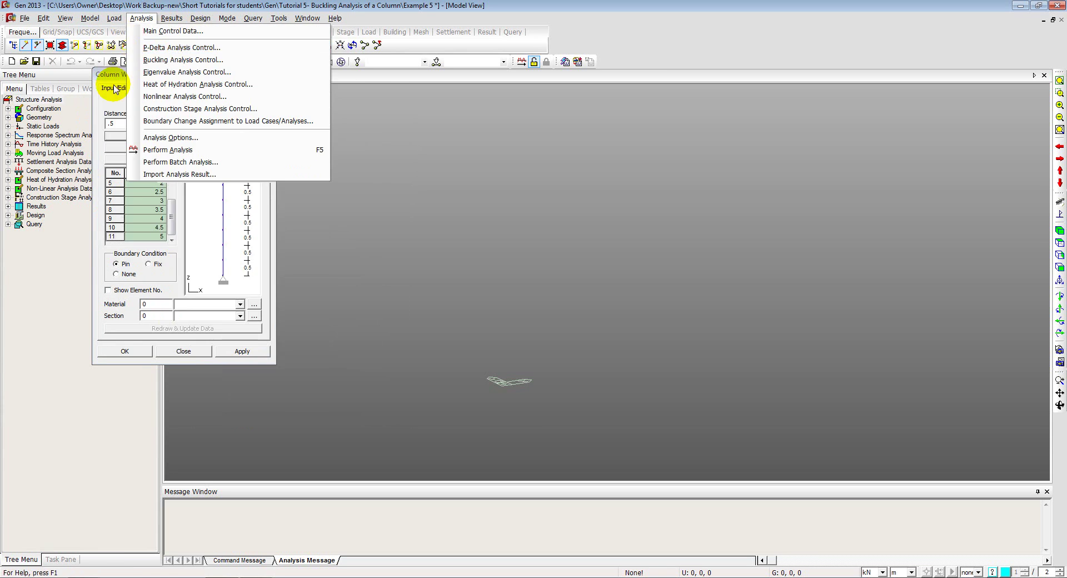
click(113, 81)
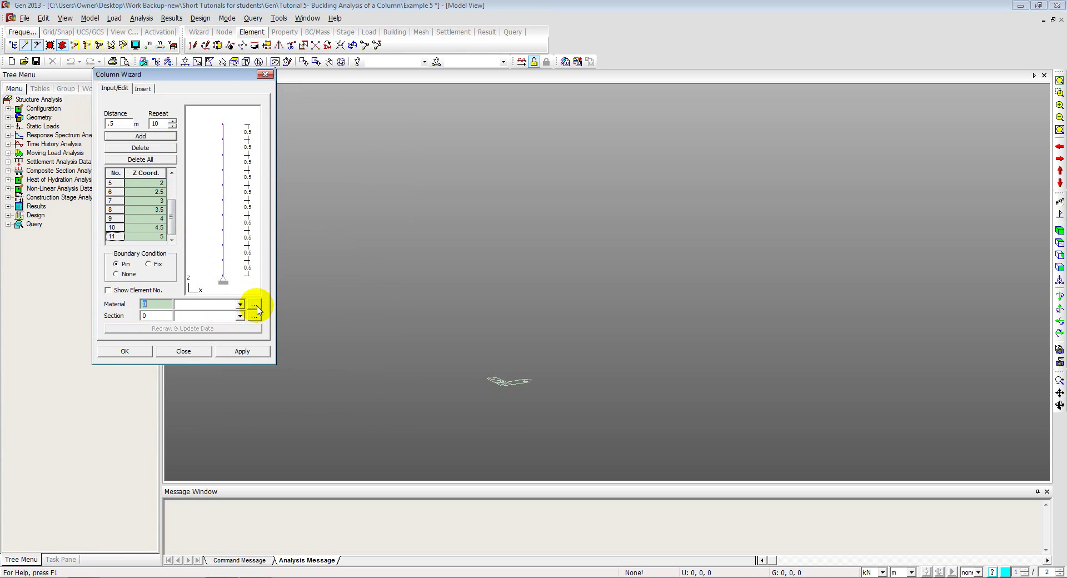
click(255, 306)
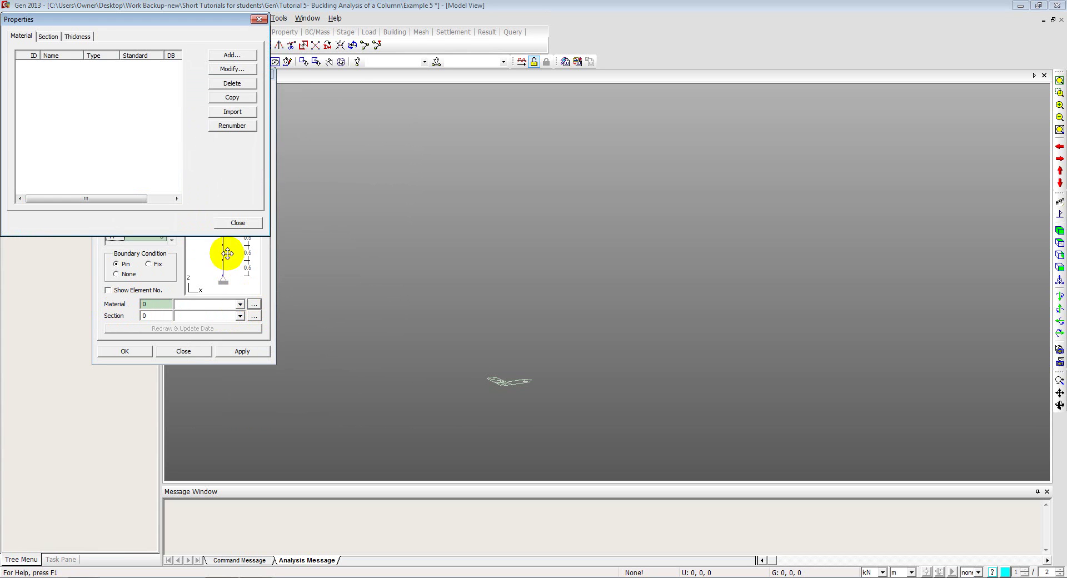
click(230, 57)
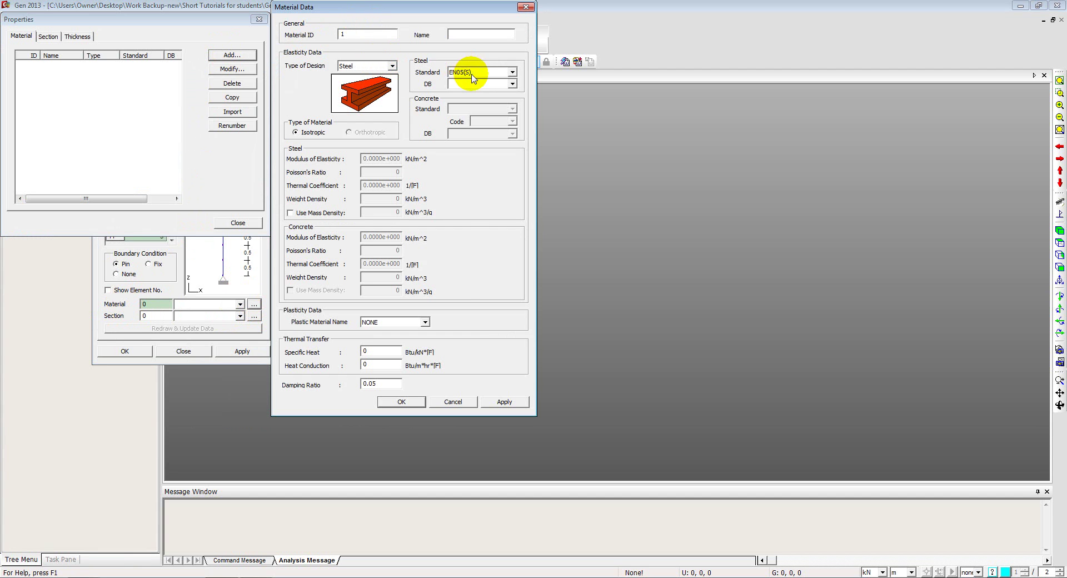
click(513, 84)
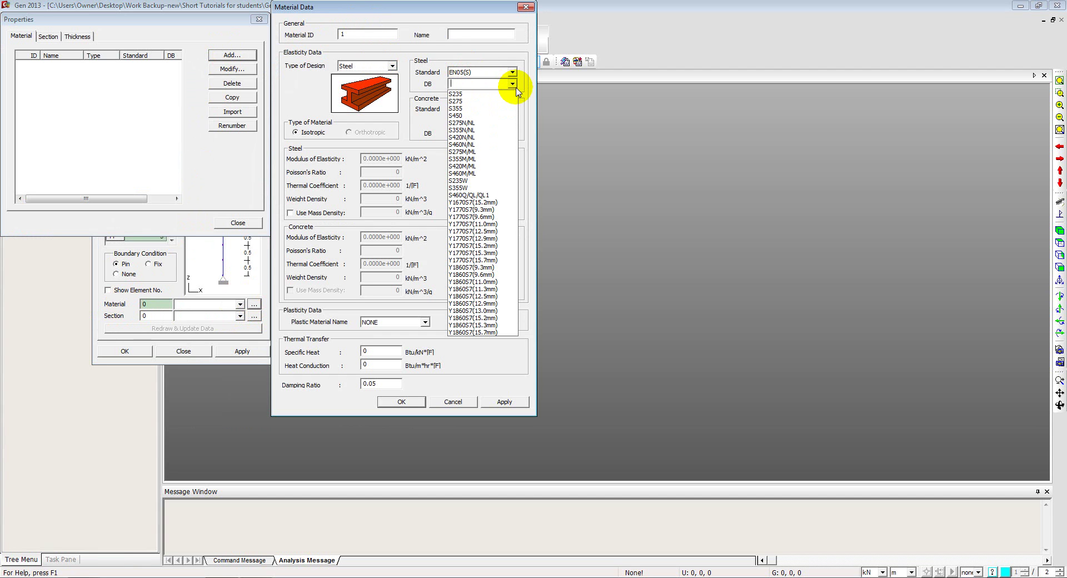
click(474, 107)
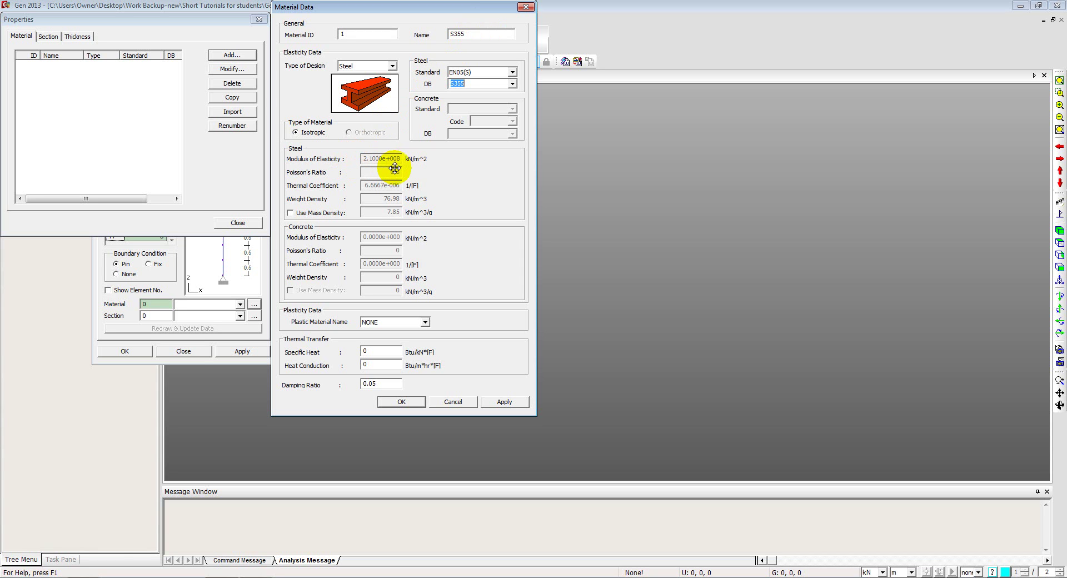
click(401, 402)
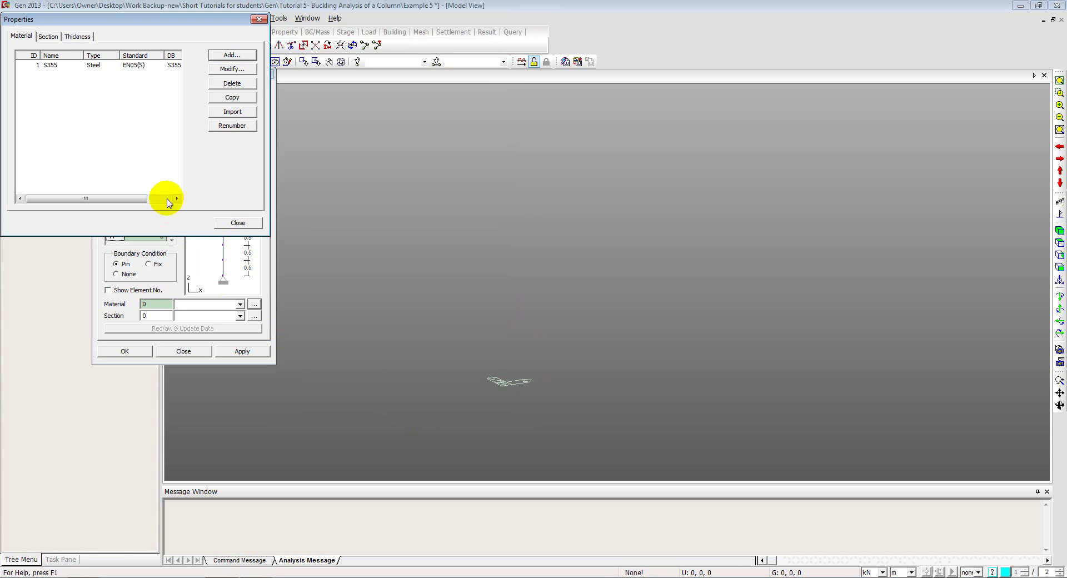
Add section 1 as UC 203x203x60 from the BS4-93 database
click(48, 37)
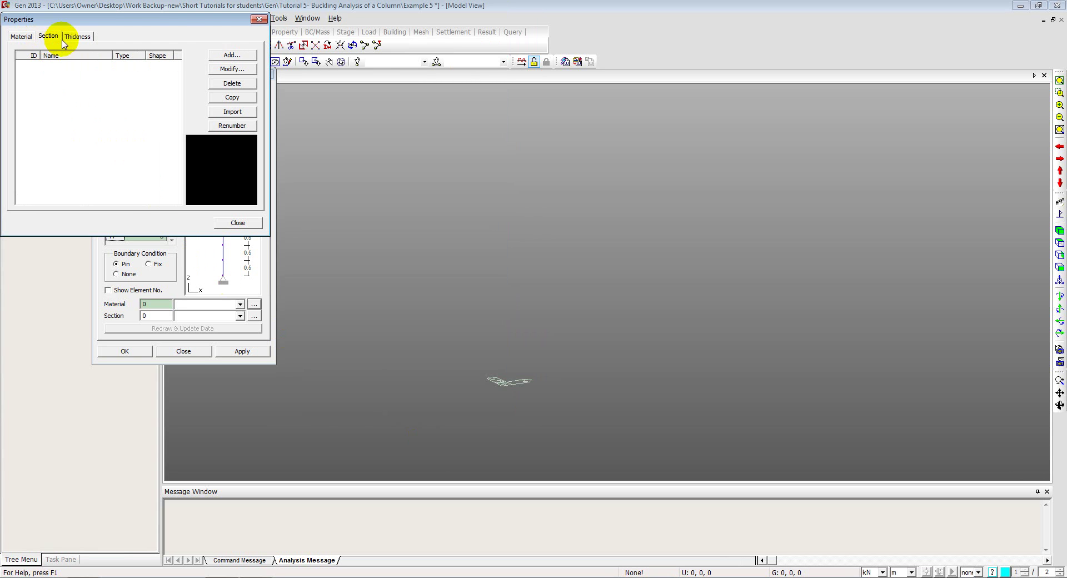
click(232, 55)
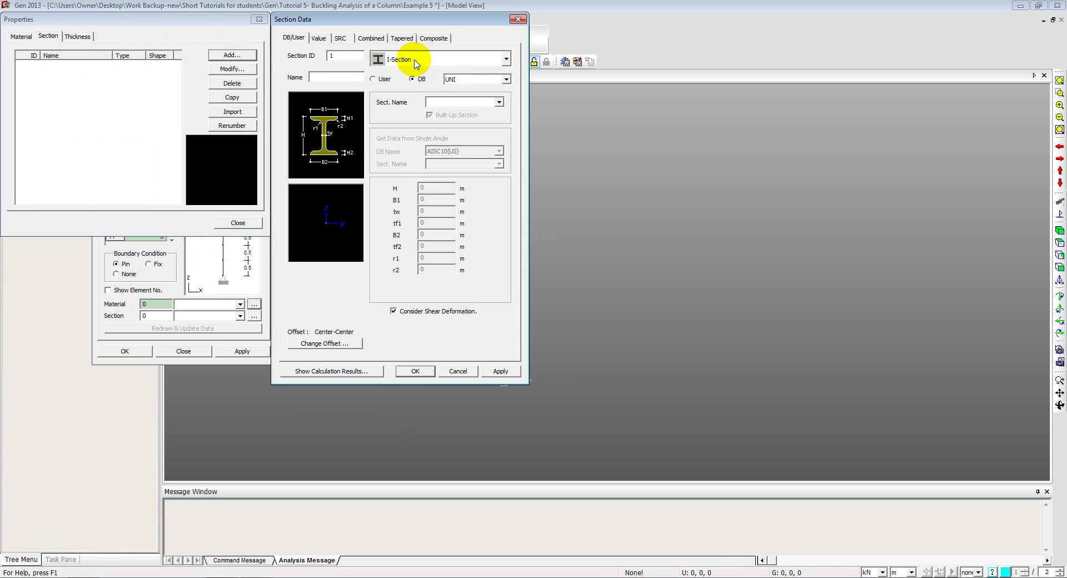
click(506, 79)
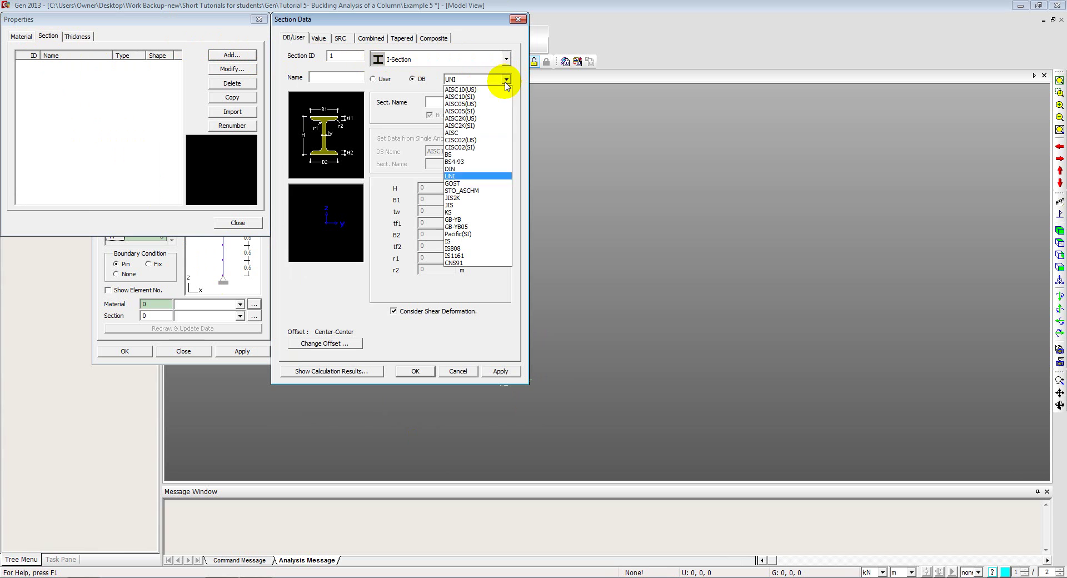
click(475, 162)
click(499, 102)
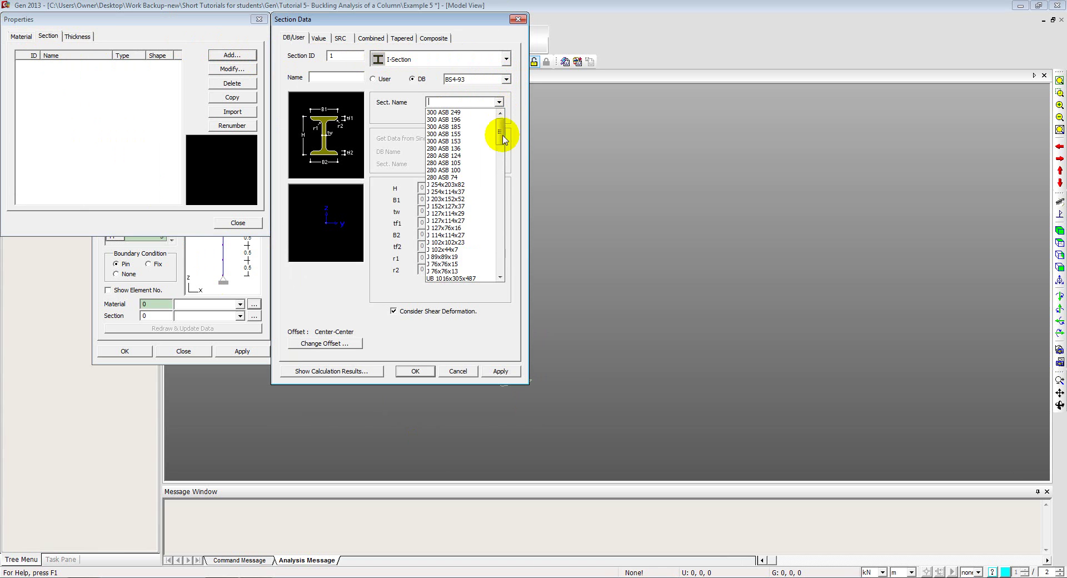
drag(501, 143, 499, 273)
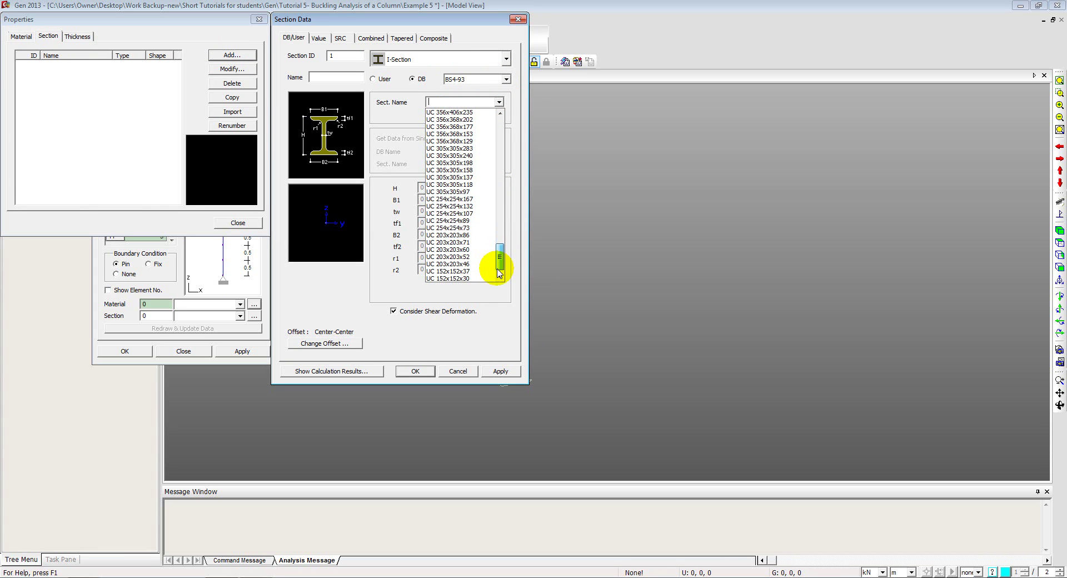
click(462, 250)
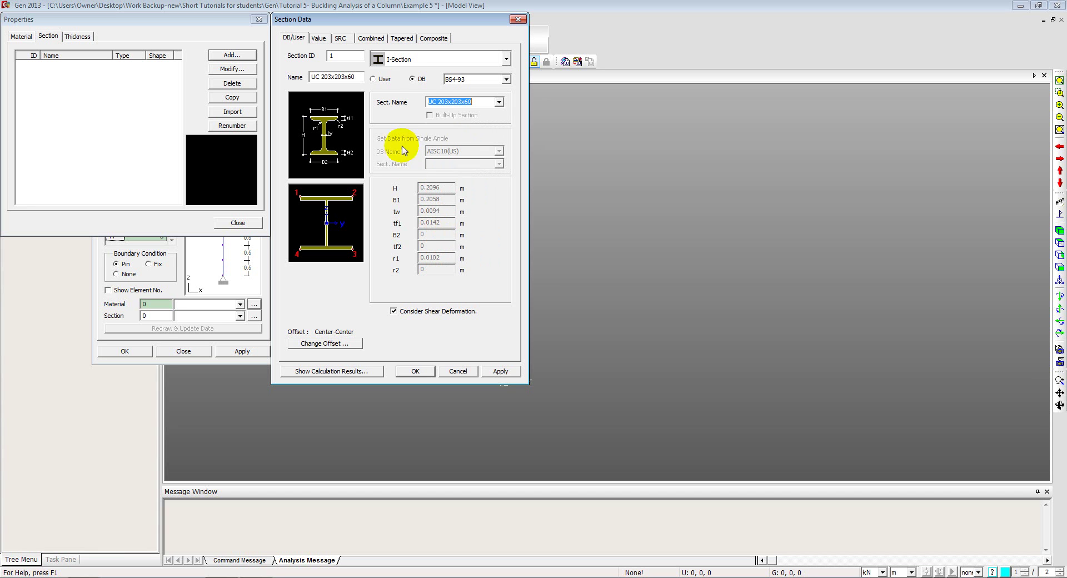
click(412, 377)
click(253, 229)
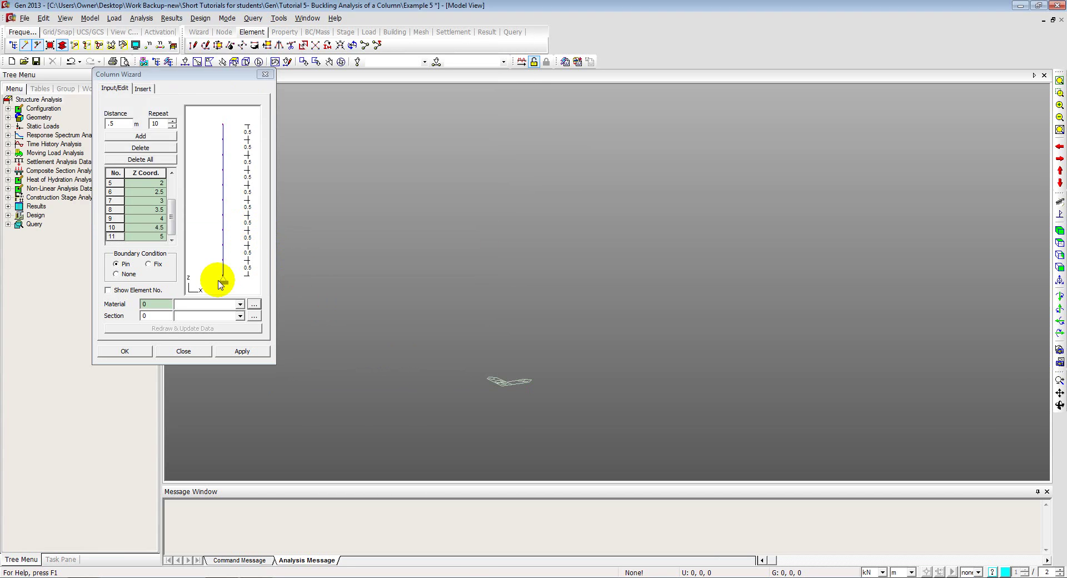
Assign S355 and UC 203x203x60 in the wizard and generate the column
click(207, 304)
click(203, 313)
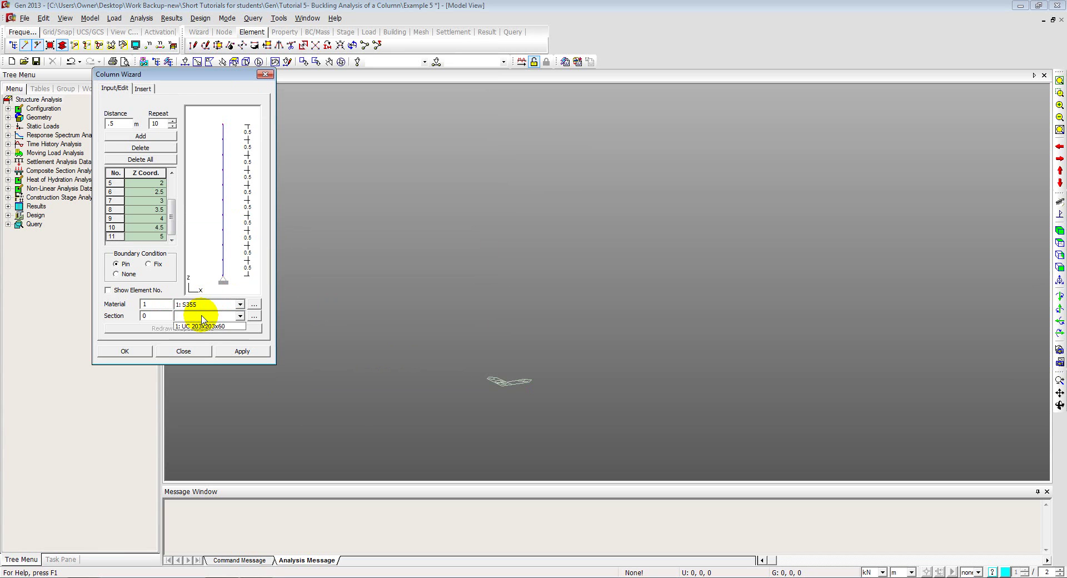
click(203, 316)
click(203, 325)
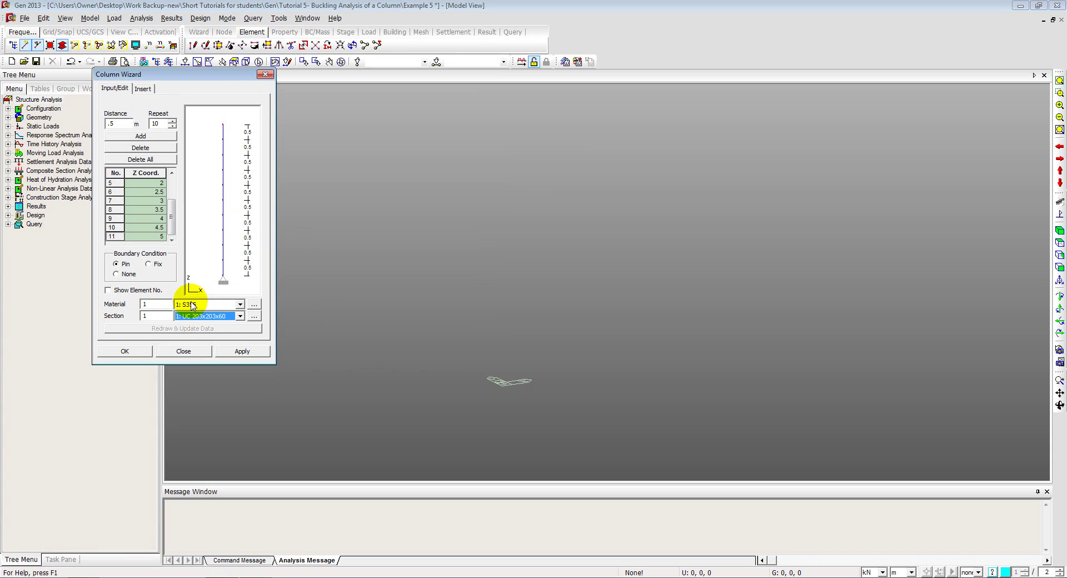
click(126, 351)
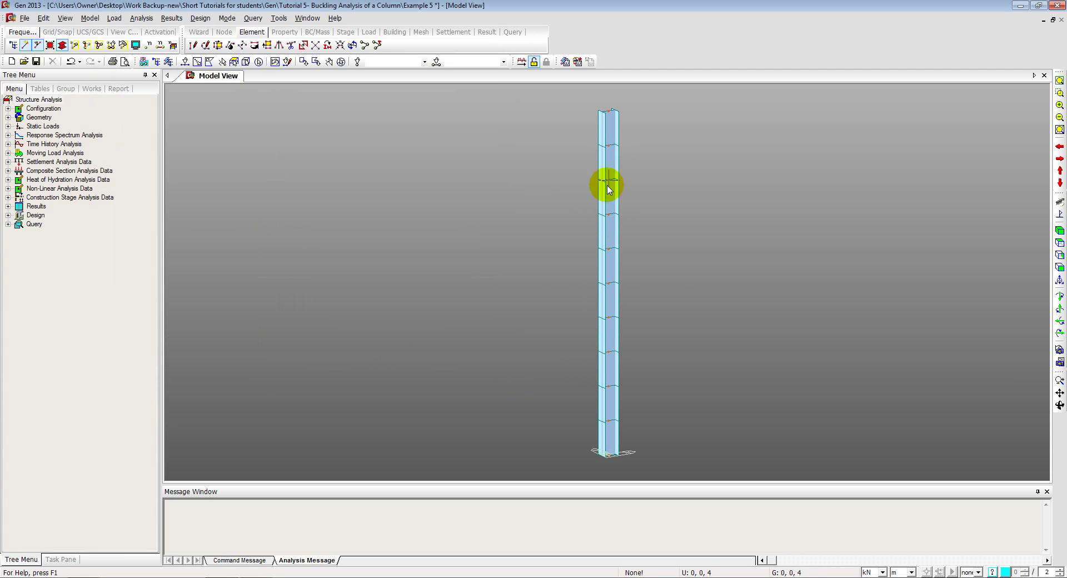
Switch to front view and display the Type 1 supports from the Works tree
click(1056, 272)
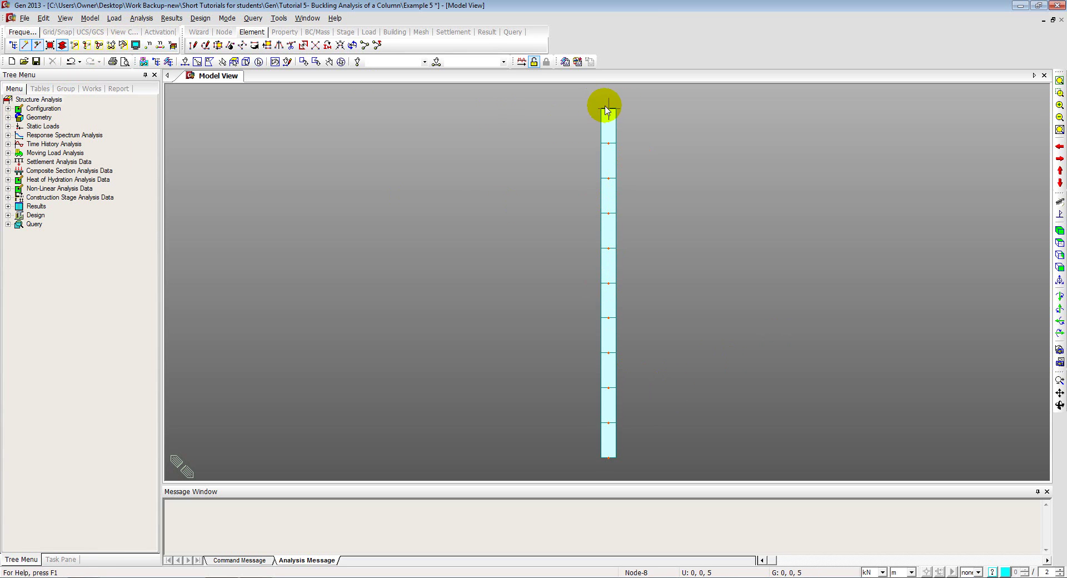
click(90, 91)
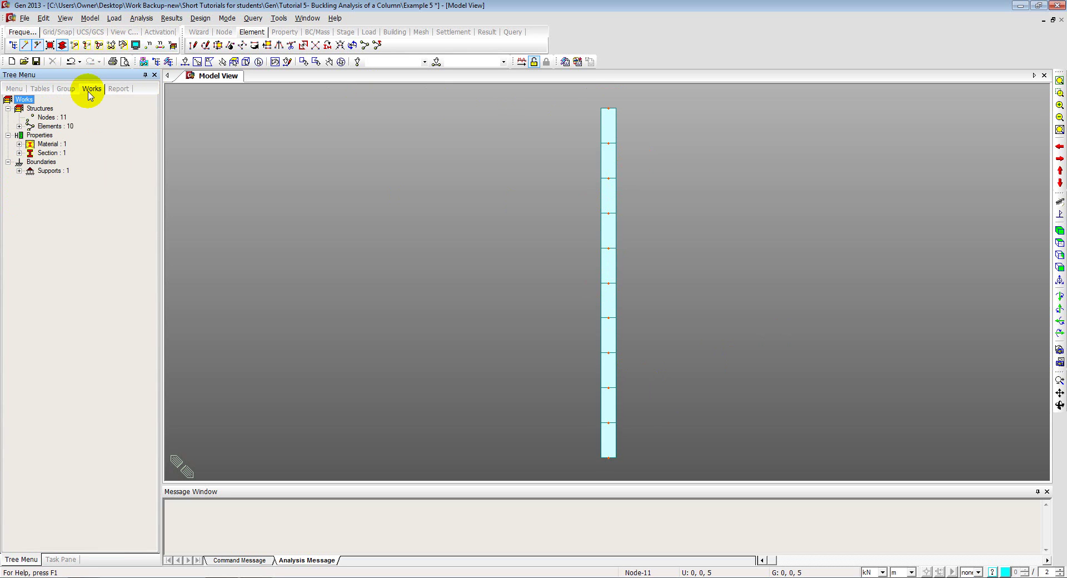
click(18, 171)
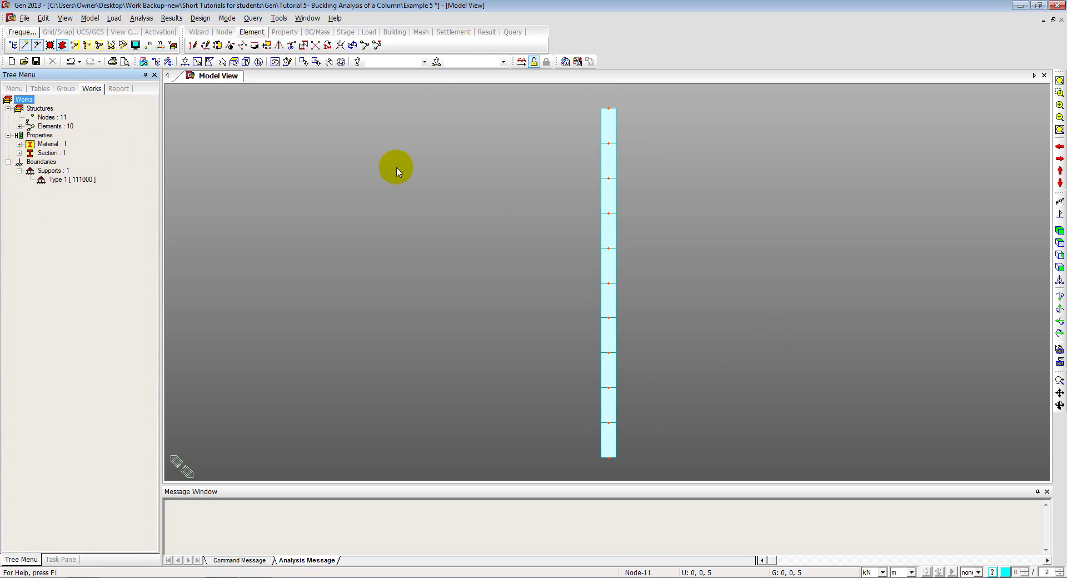
right_click(71, 181)
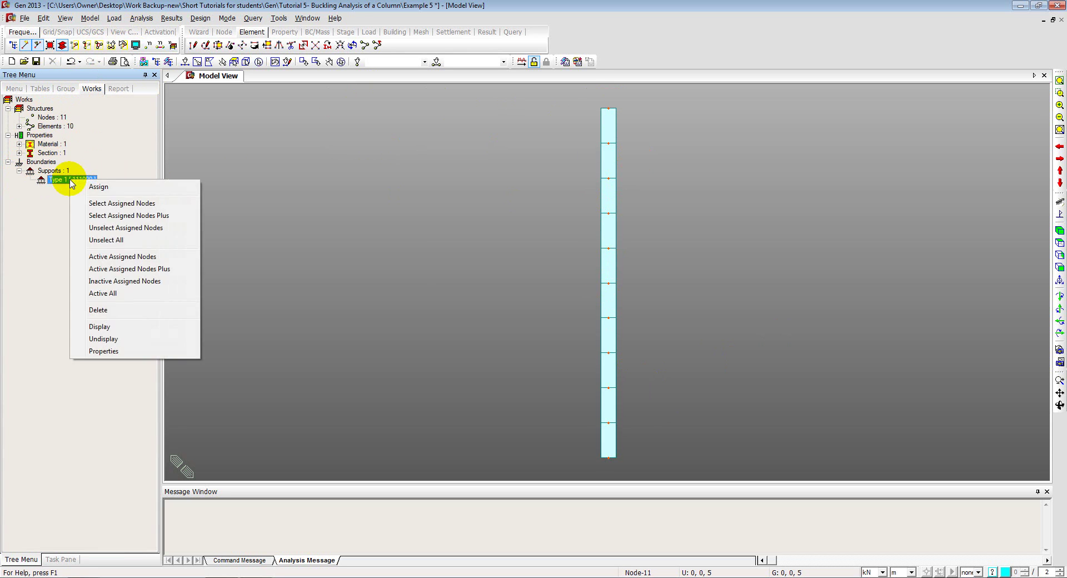
click(101, 326)
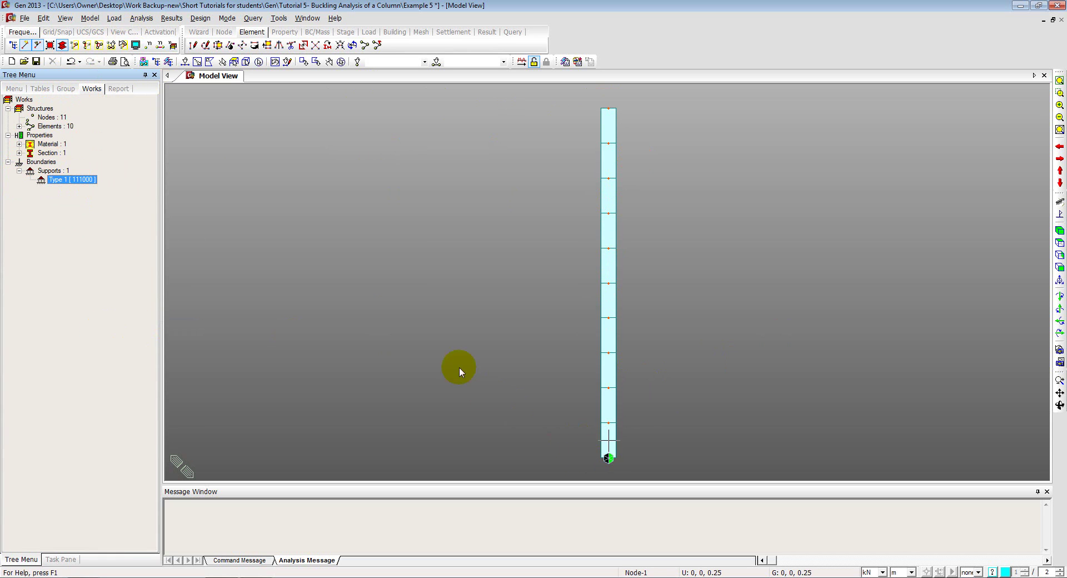
Uncheck Dy in the Type 1 support properties and apply
click(184, 61)
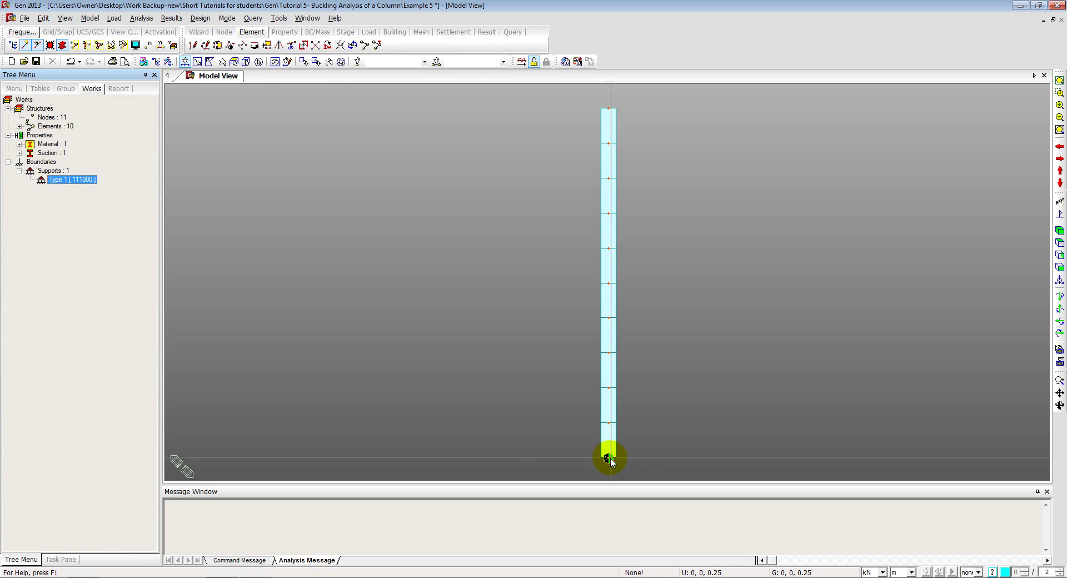
right_click(52, 179)
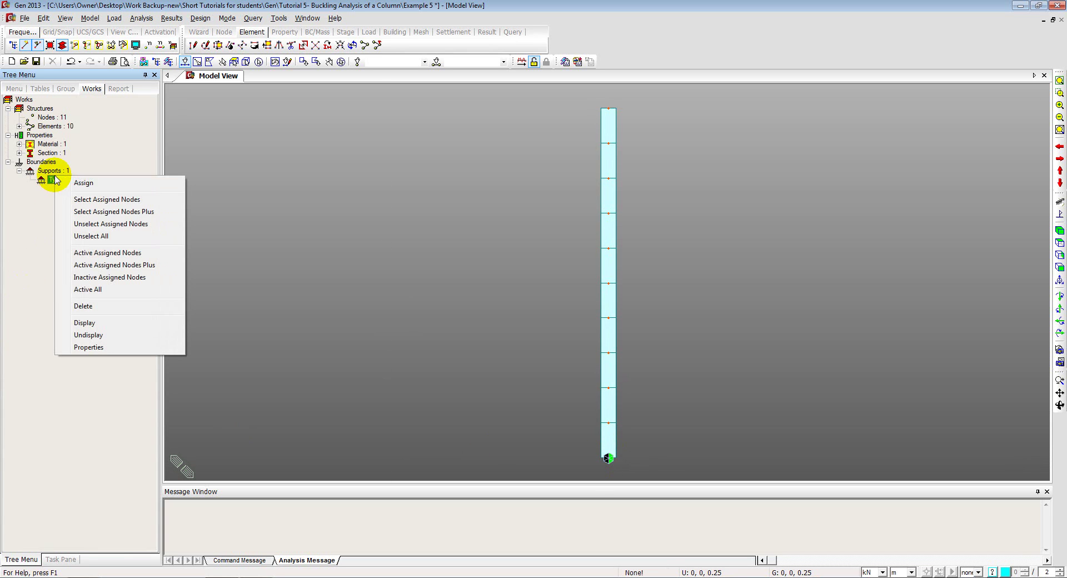
click(82, 346)
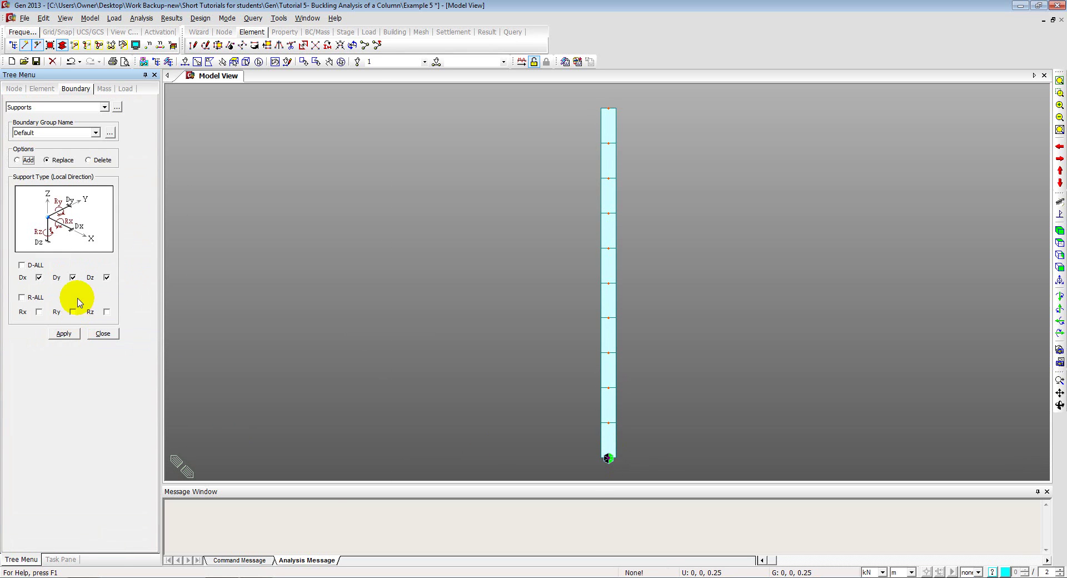
click(69, 278)
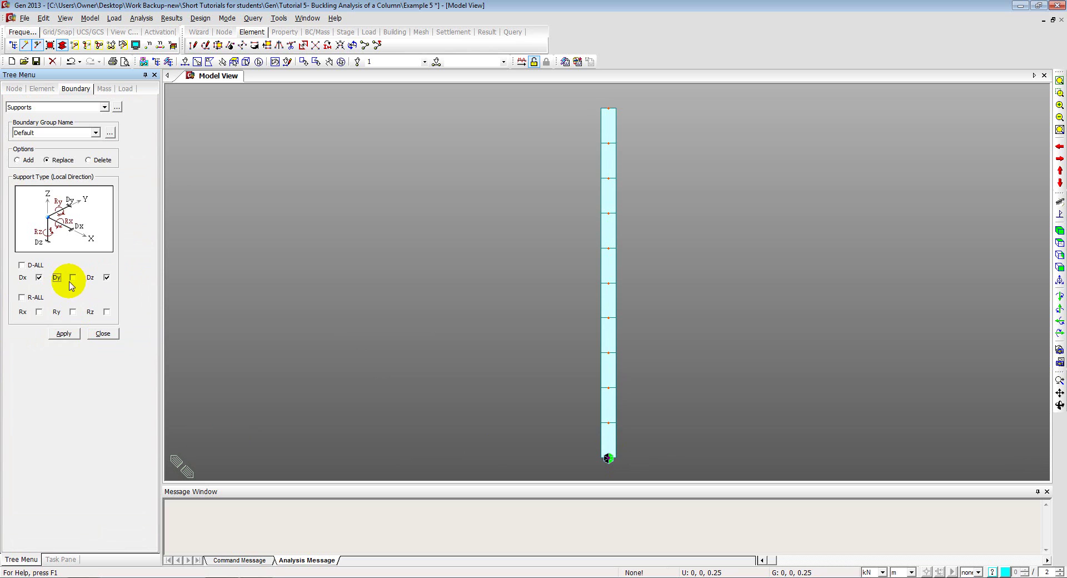
click(62, 337)
Add a Dx-only support at the column's top node
click(103, 333)
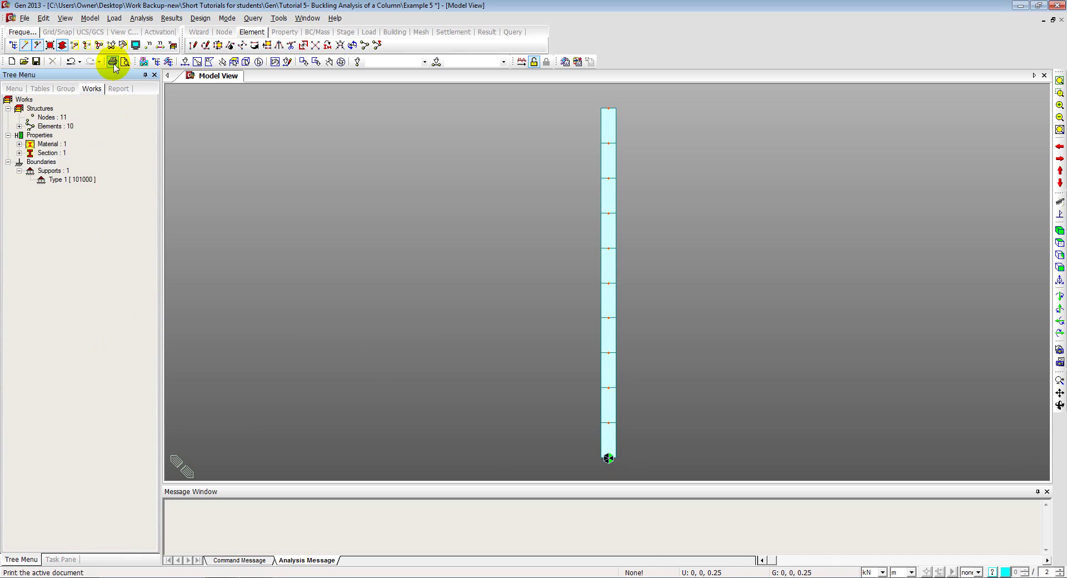
click(97, 19)
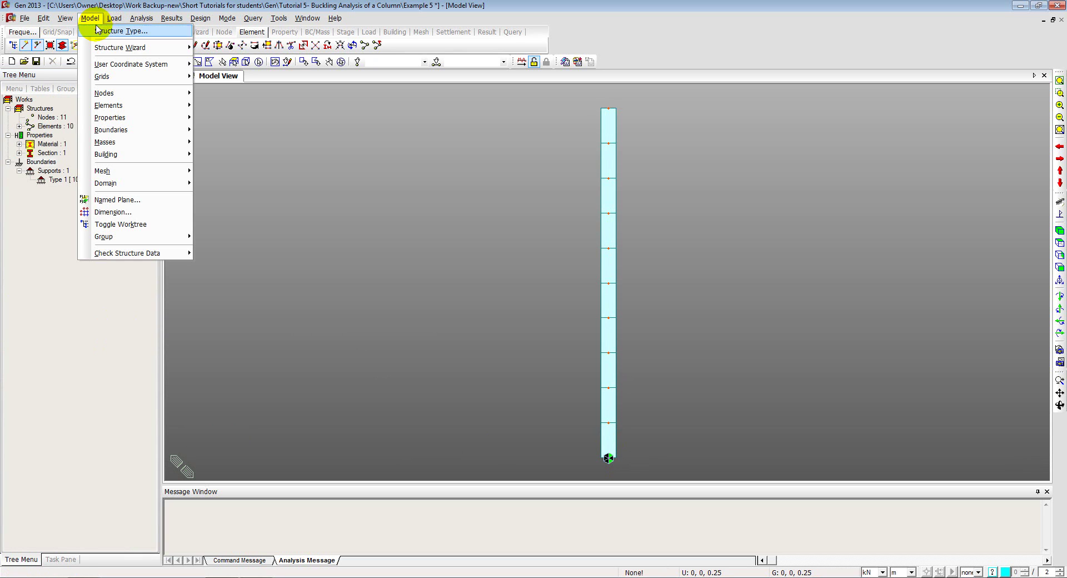
mouse_move(111, 130)
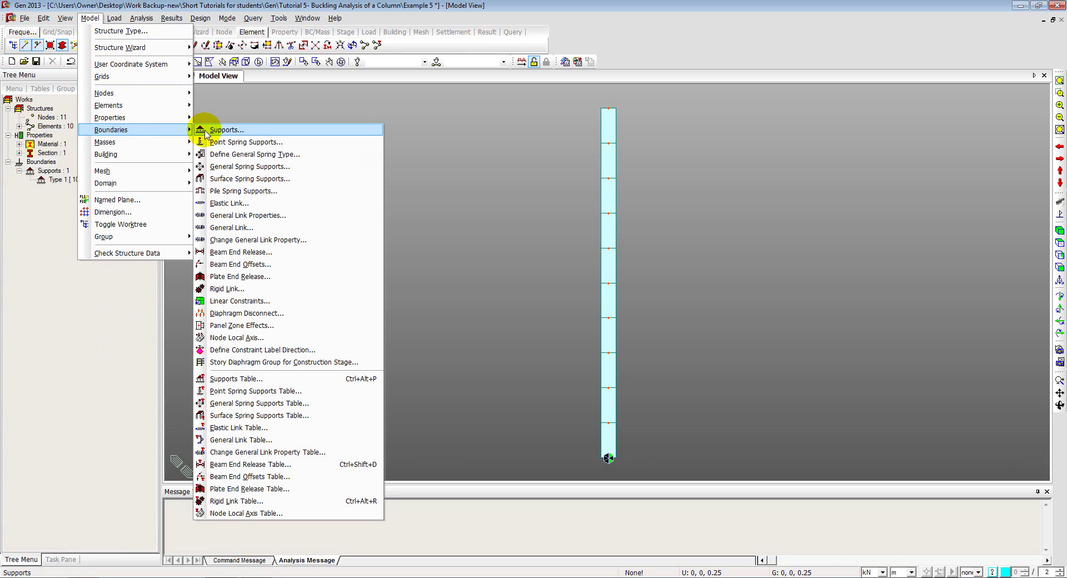
click(213, 134)
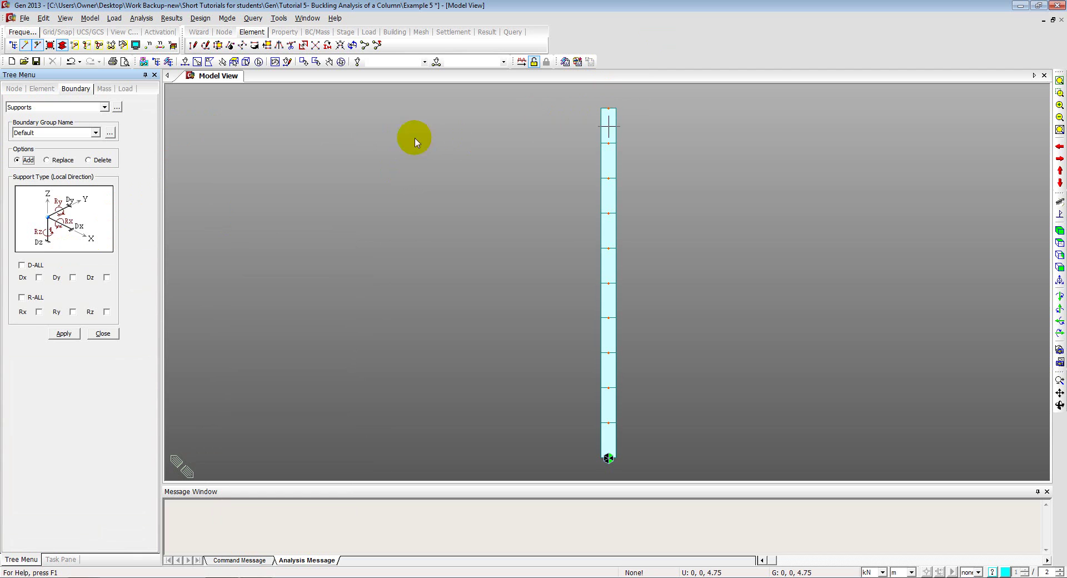
click(35, 279)
click(608, 109)
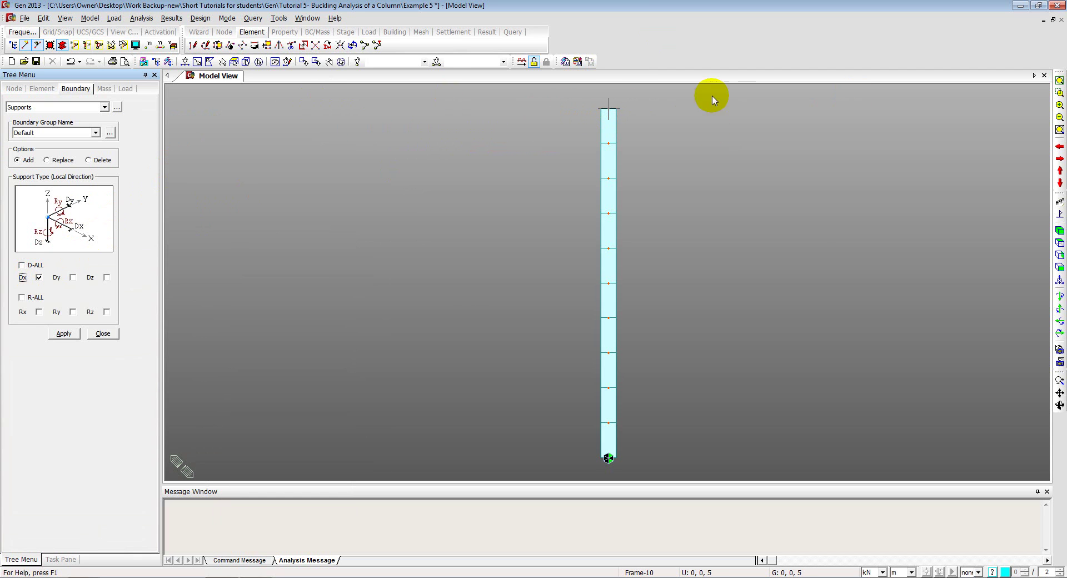
click(184, 61)
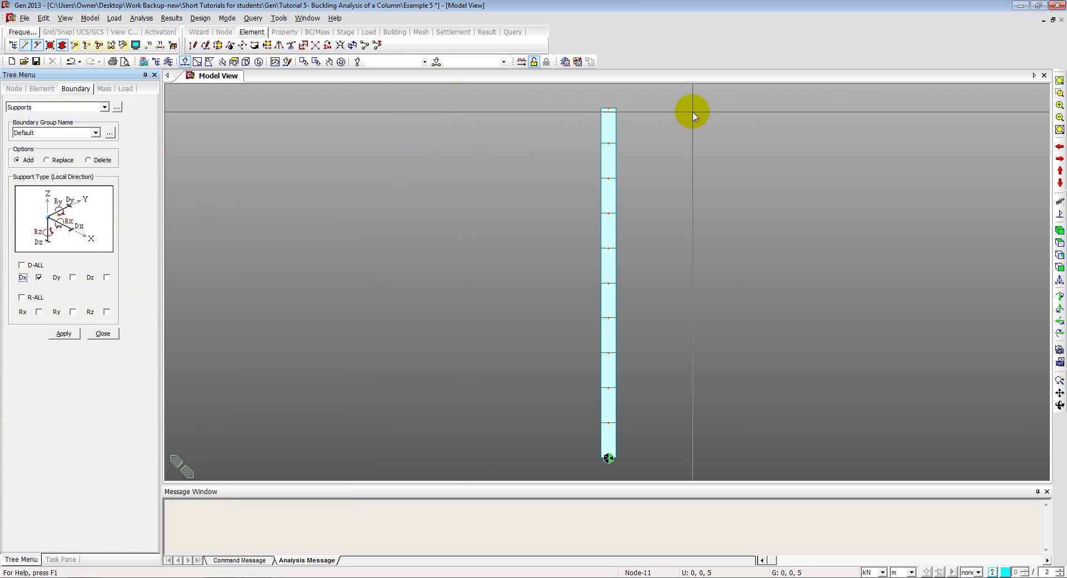
drag(592, 103, 645, 131)
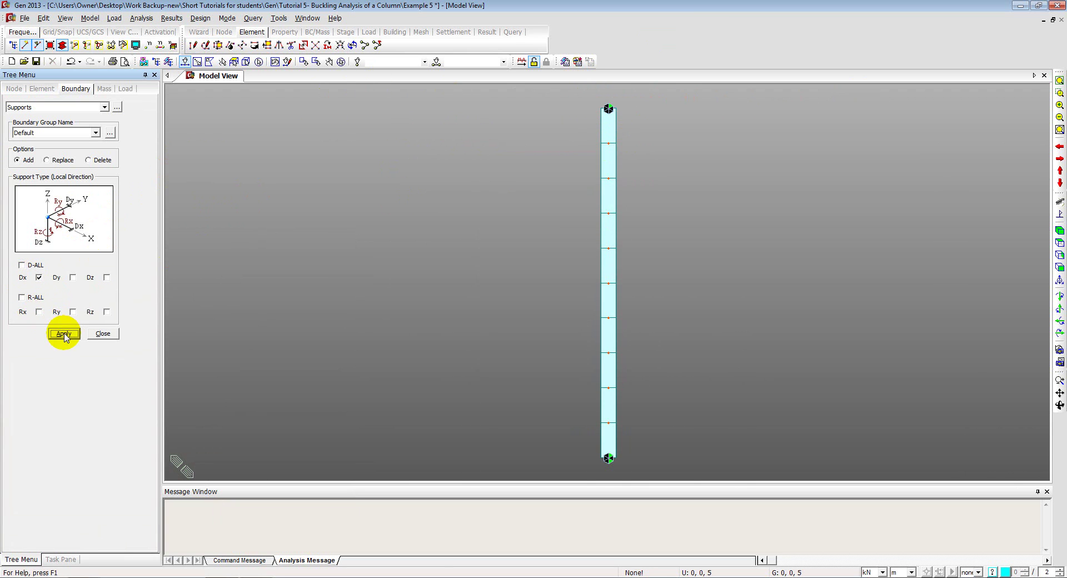
click(96, 334)
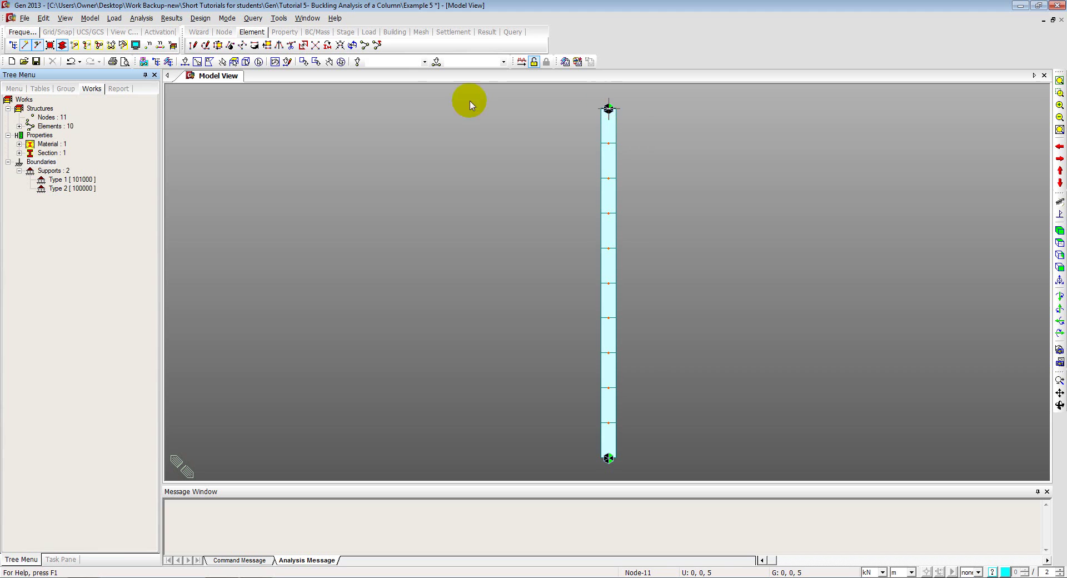
Add static load case P with type User Defined Load (USER)
click(114, 18)
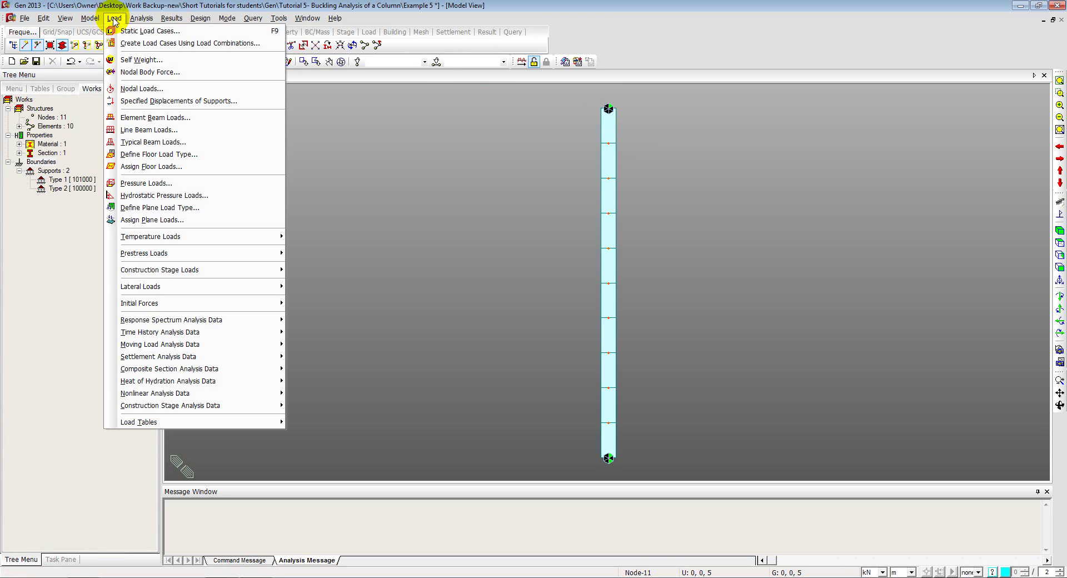
click(127, 33)
text(P)
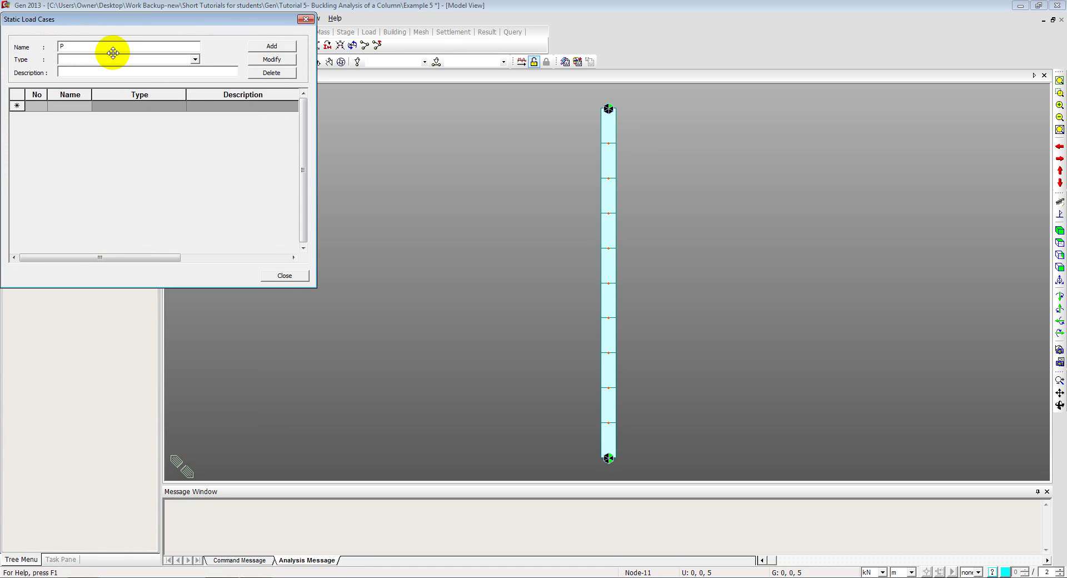
click(108, 59)
click(91, 69)
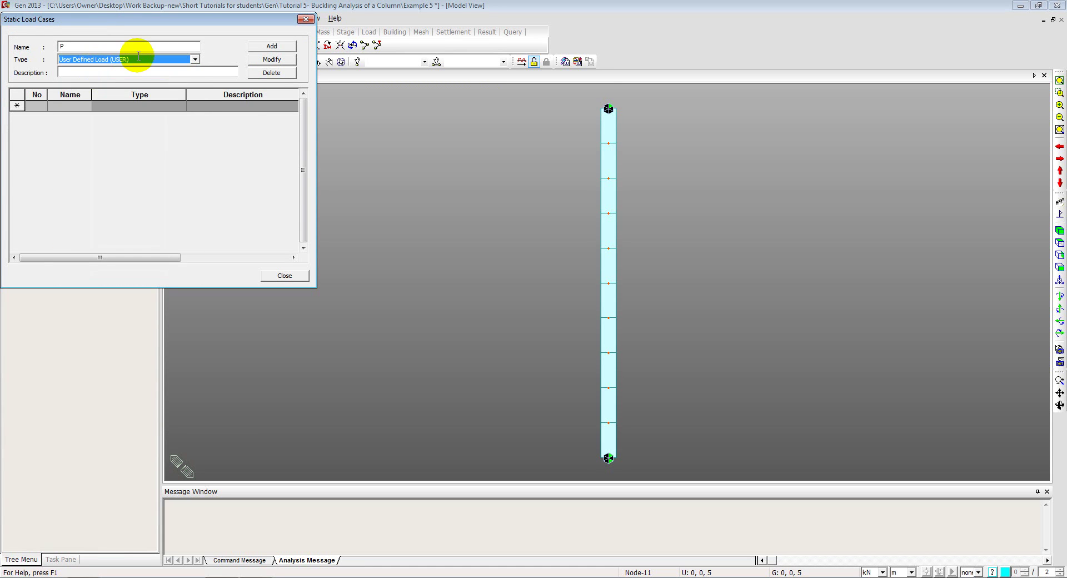
click(270, 46)
click(305, 20)
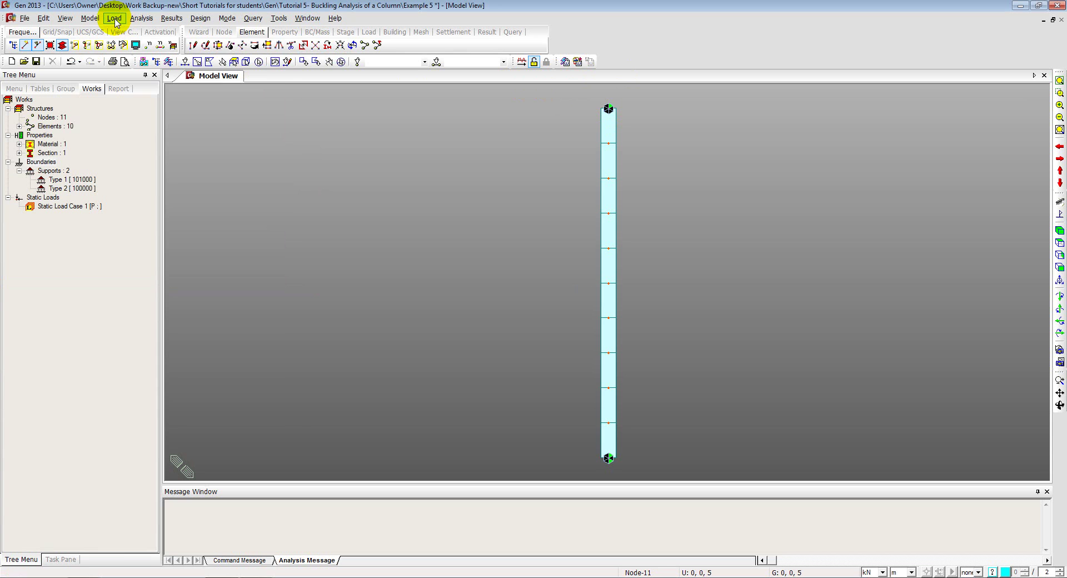
Apply a nodal load FZ = -1000 kN to top node 11 in case P
click(114, 18)
click(127, 88)
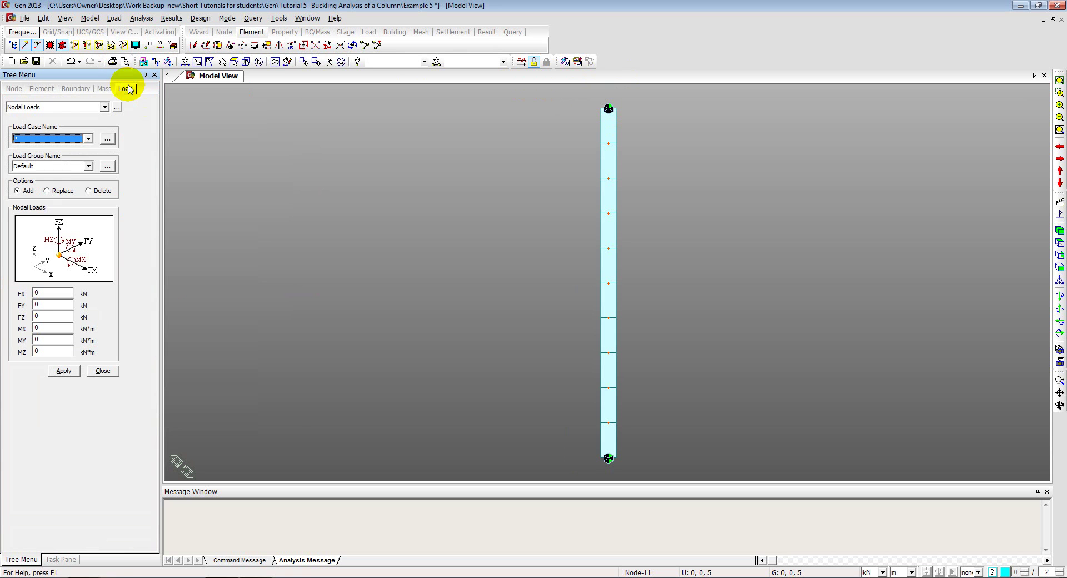
double_click(25, 315)
text(-1000)
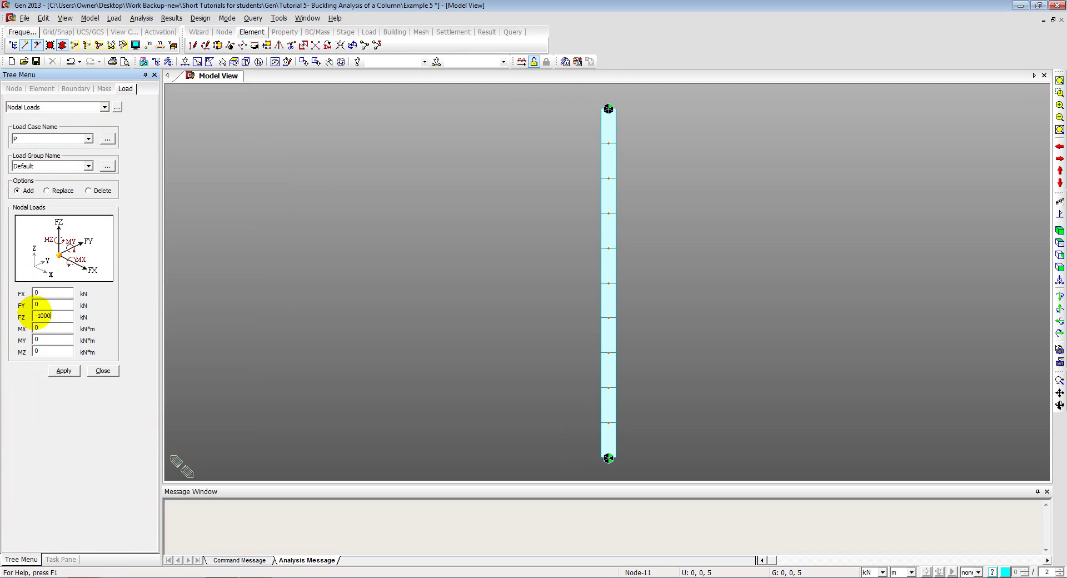
click(184, 61)
click(570, 104)
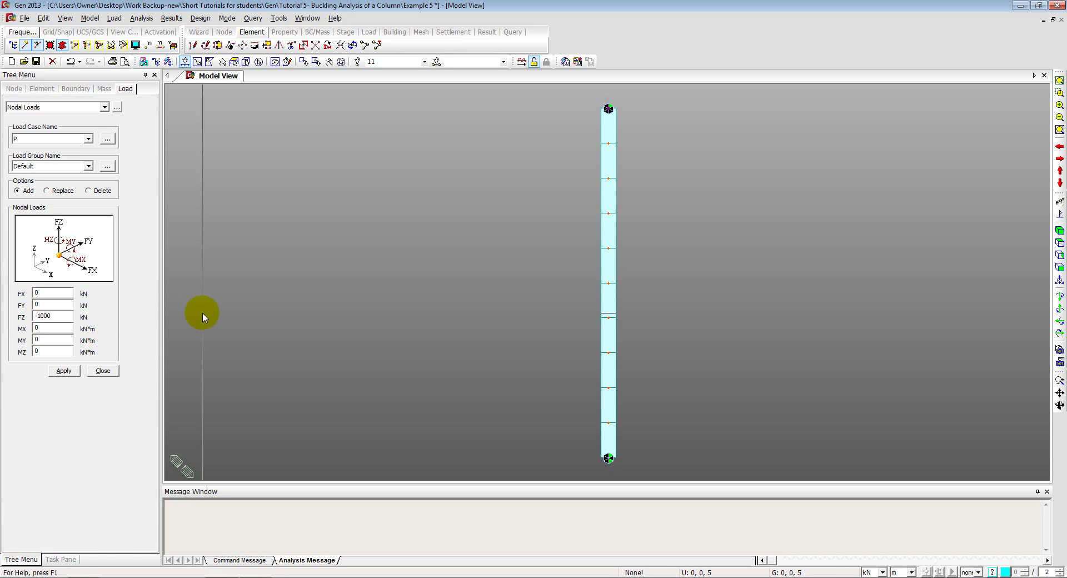
click(608, 109)
click(62, 372)
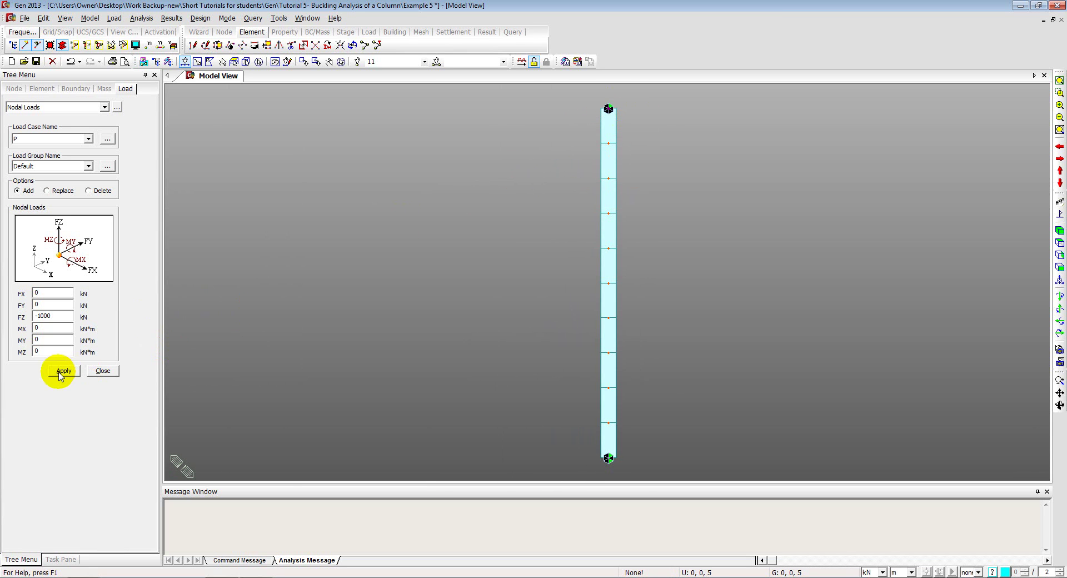
click(61, 372)
click(94, 372)
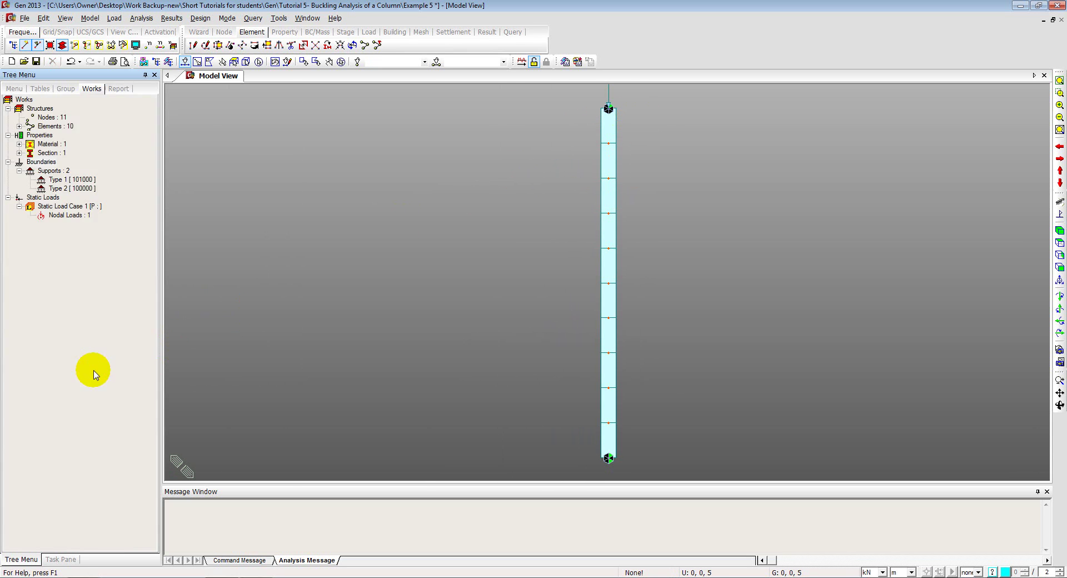
Refit the column view, open Buckling Analysis Control and move its dialog aside
click(1060, 279)
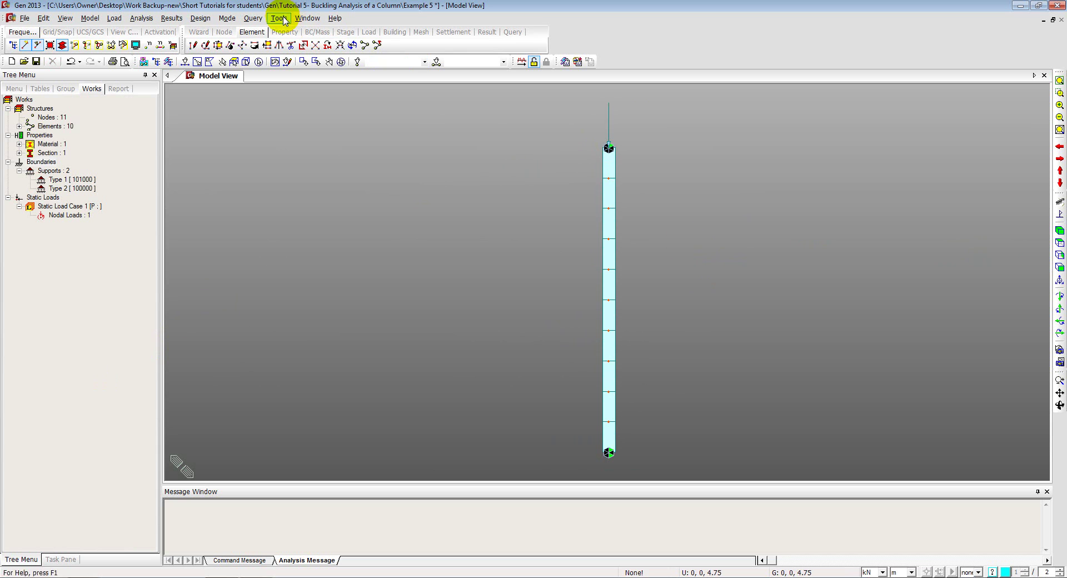
click(135, 20)
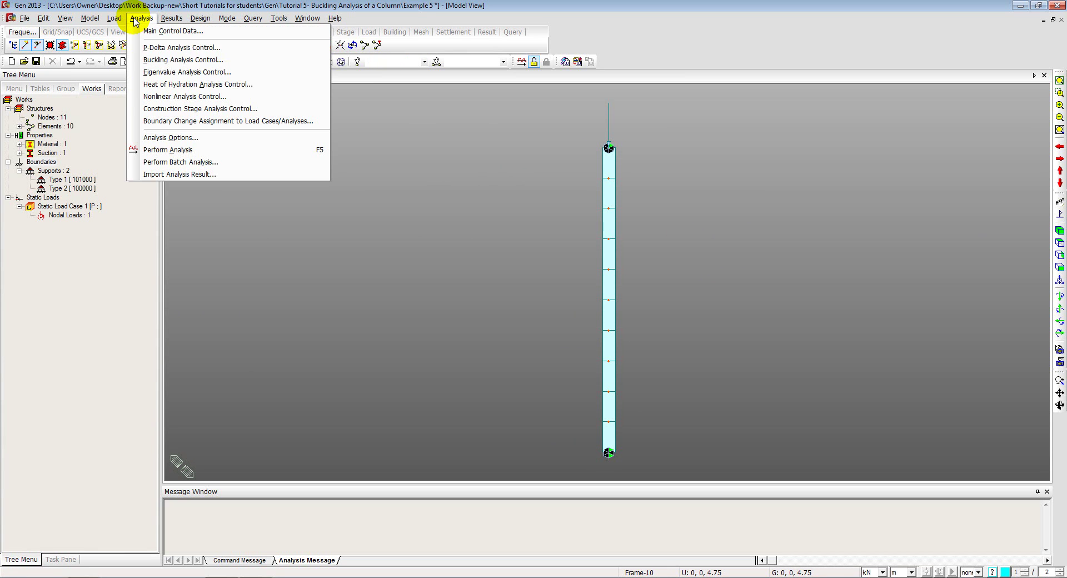
click(166, 60)
drag(147, 52, 264, 108)
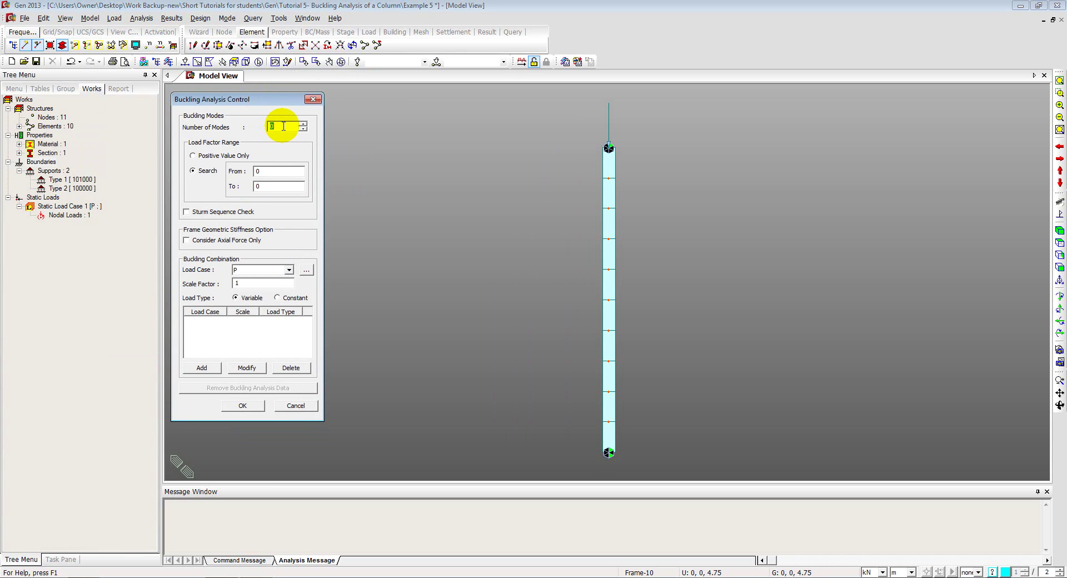
Review the brief's pin-ended mode shapes (n = 1, 2, 3) in the PDF, then return to midas Gen
key(alt+Tab)
key(alt+Tab)
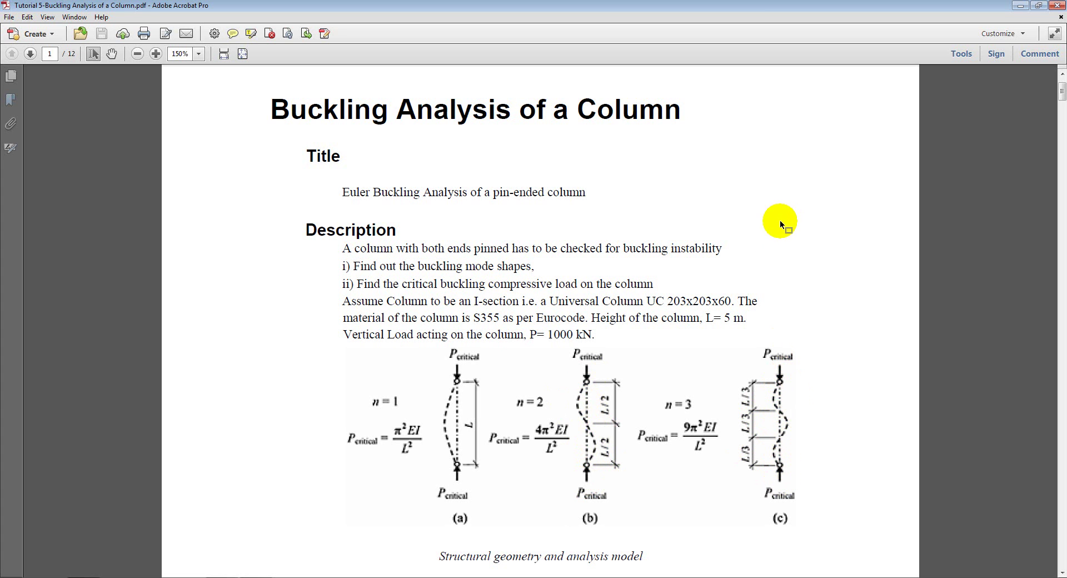
key(alt+Tab)
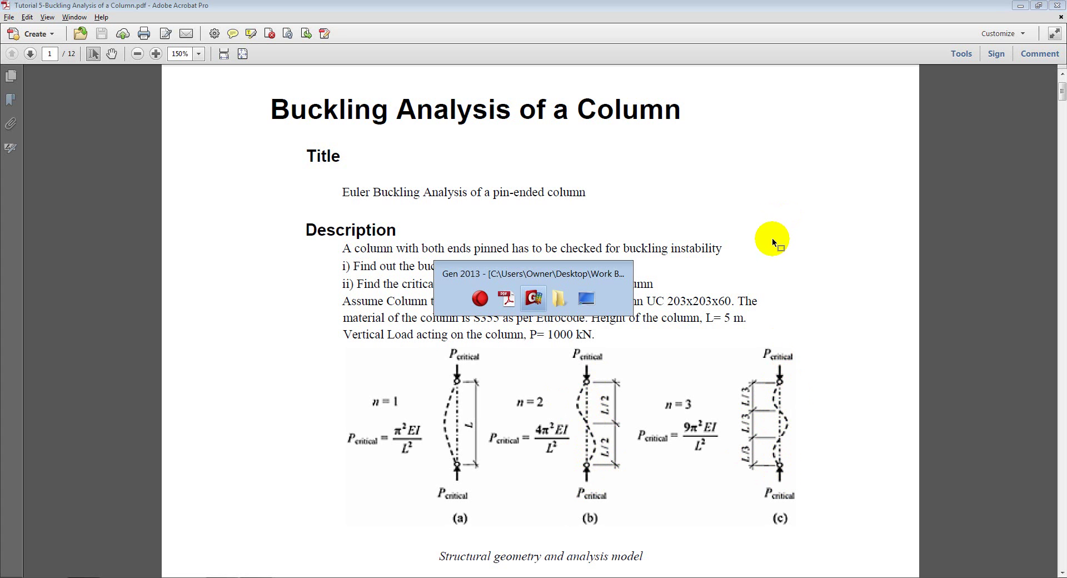
Request 5 buckling modes, consider axial force only, and add load case P at scale 1
click(282, 124)
drag(282, 124, 259, 121)
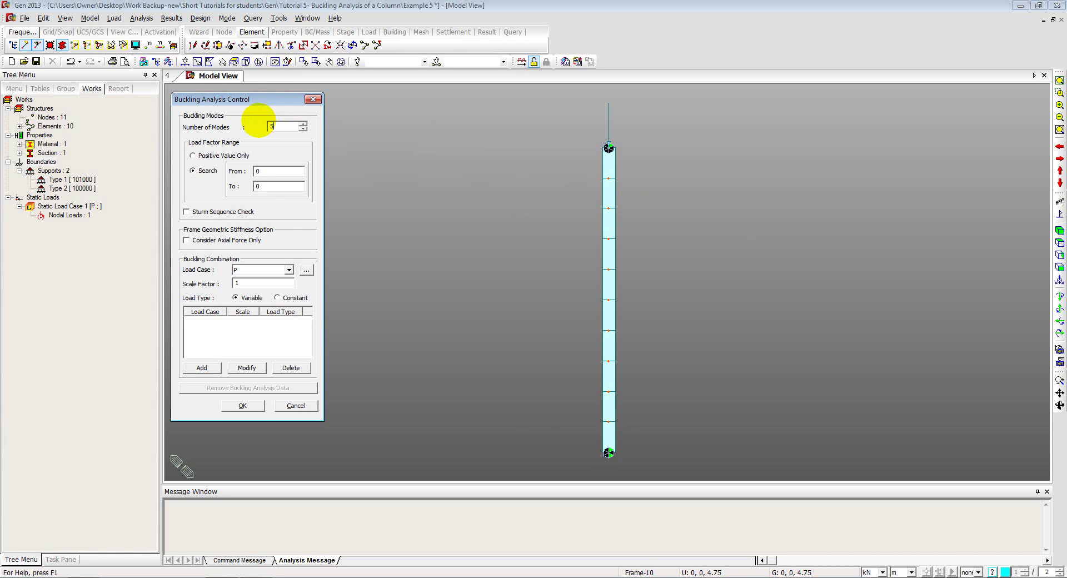
click(188, 241)
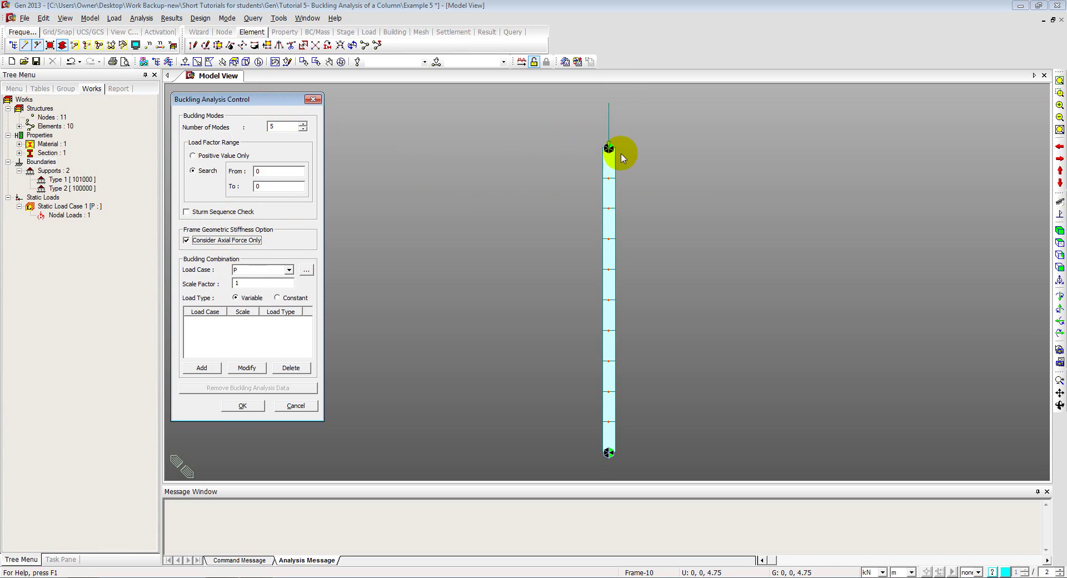
click(192, 369)
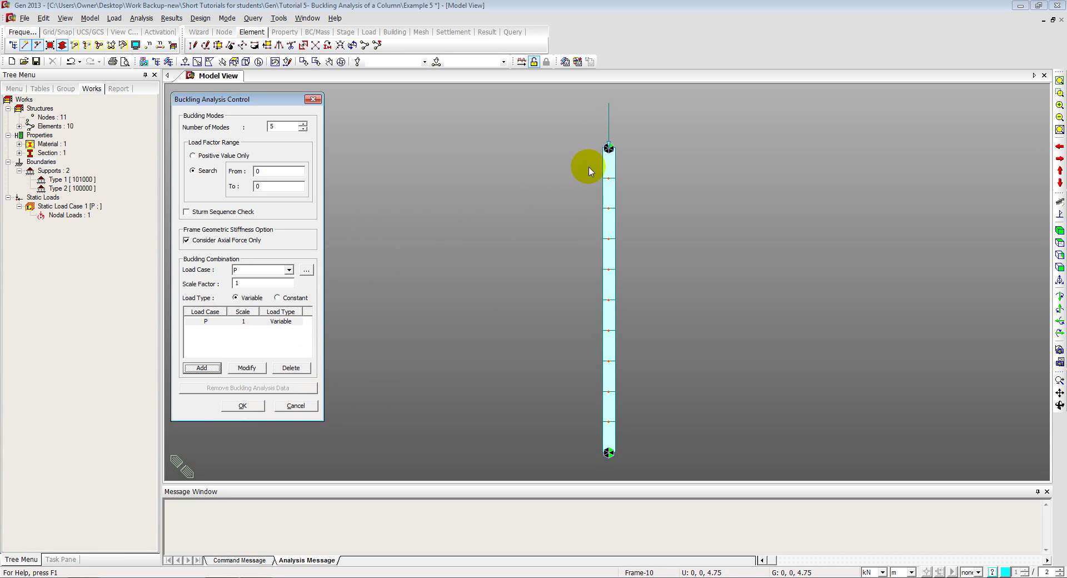
Run the buckling analysis and show mode 1 with contour, legend and undeformed shape (factor 4.925)
click(240, 406)
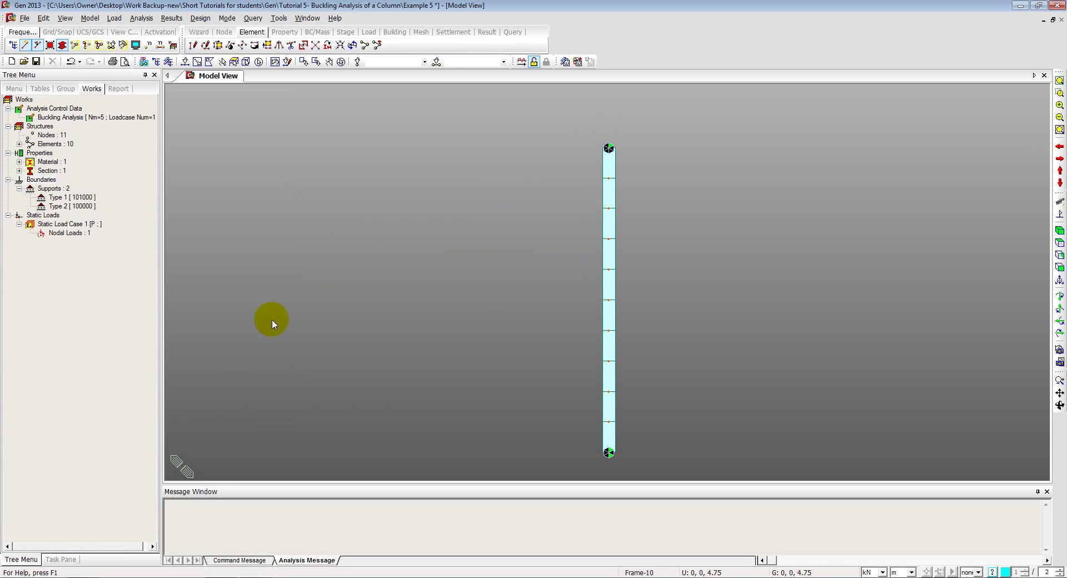
click(520, 62)
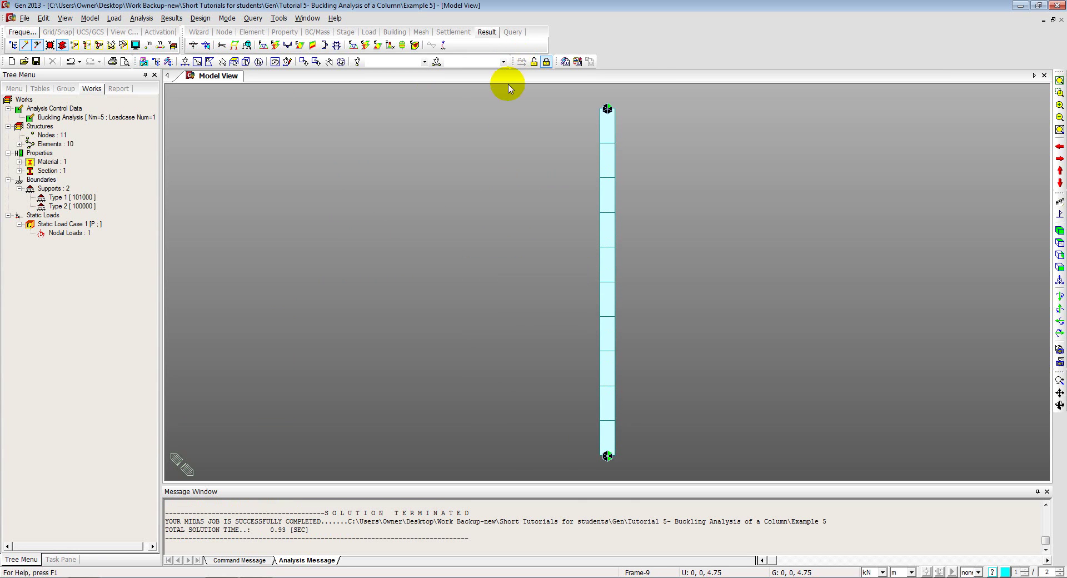
click(172, 19)
mouse_move(207, 101)
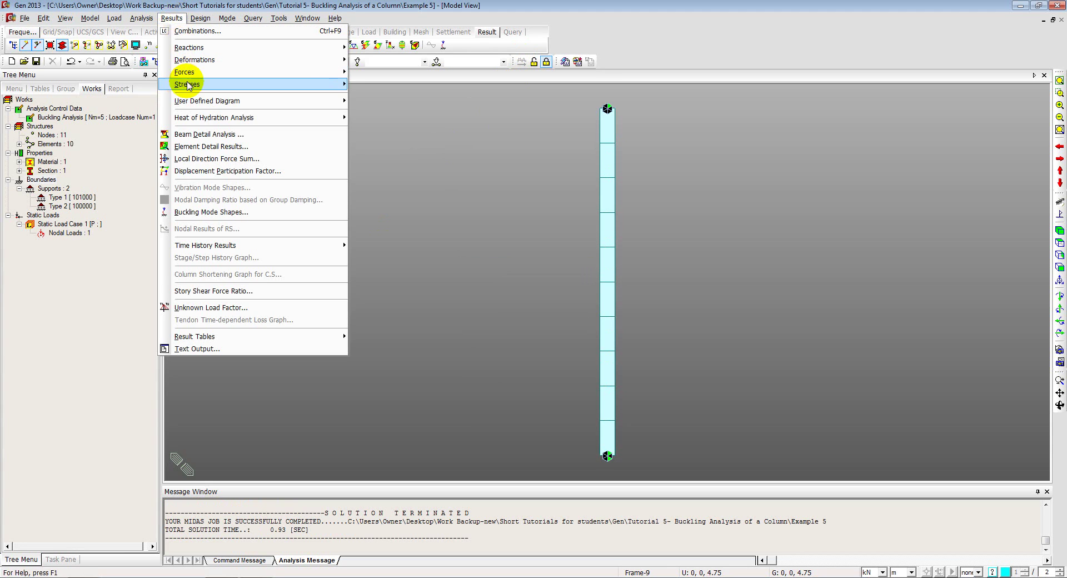
click(221, 212)
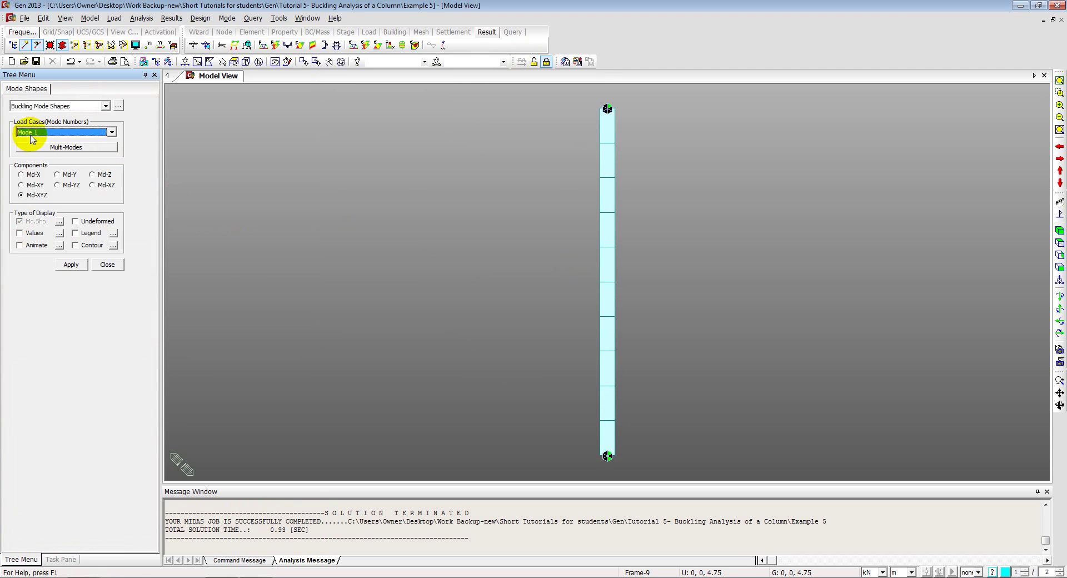
click(75, 245)
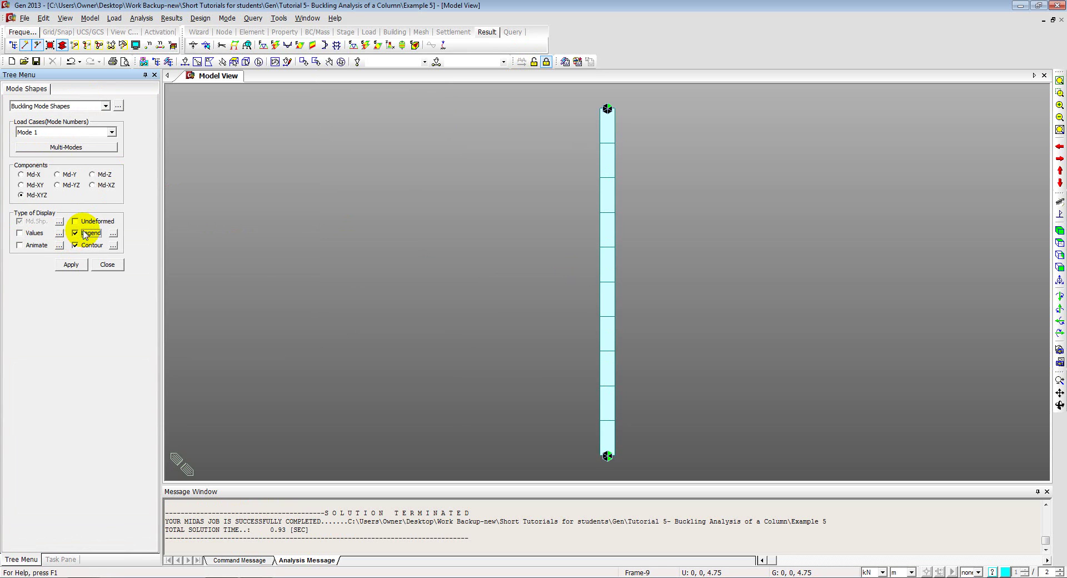
click(76, 221)
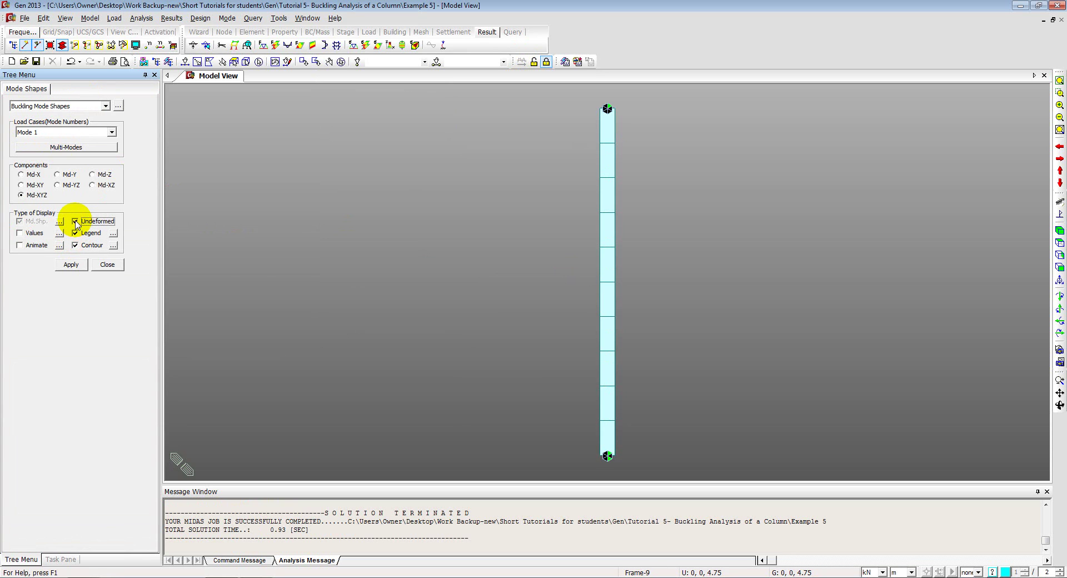
click(71, 265)
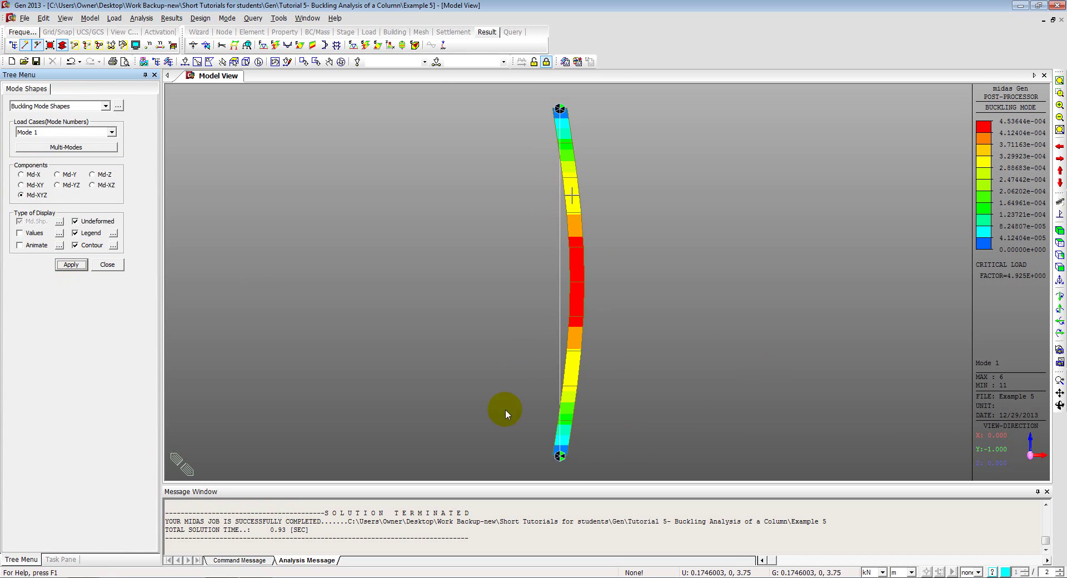
click(563, 362)
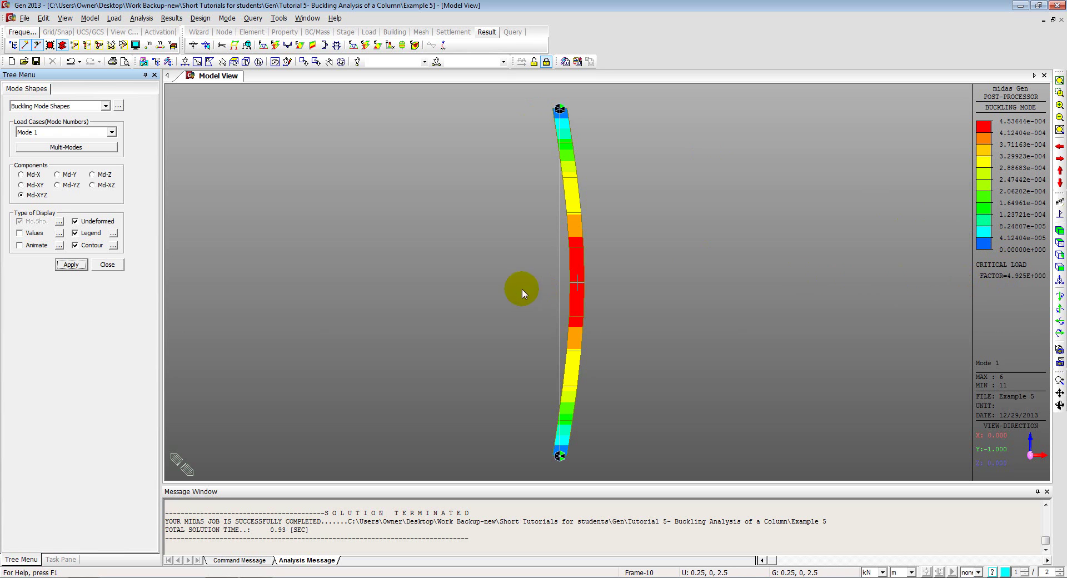
Display the buckling mode 2 shape
click(111, 132)
click(55, 150)
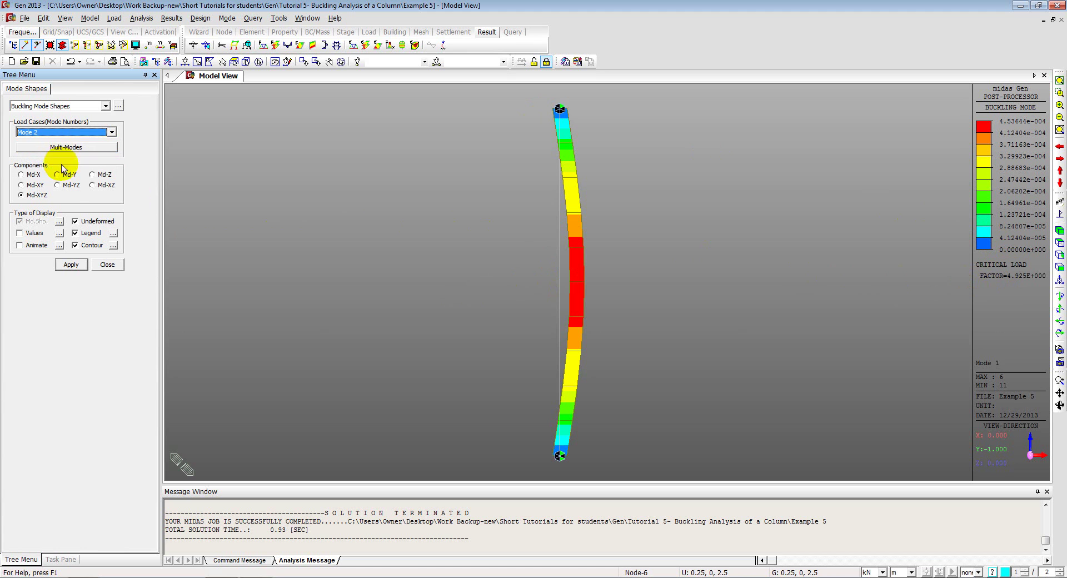
click(71, 265)
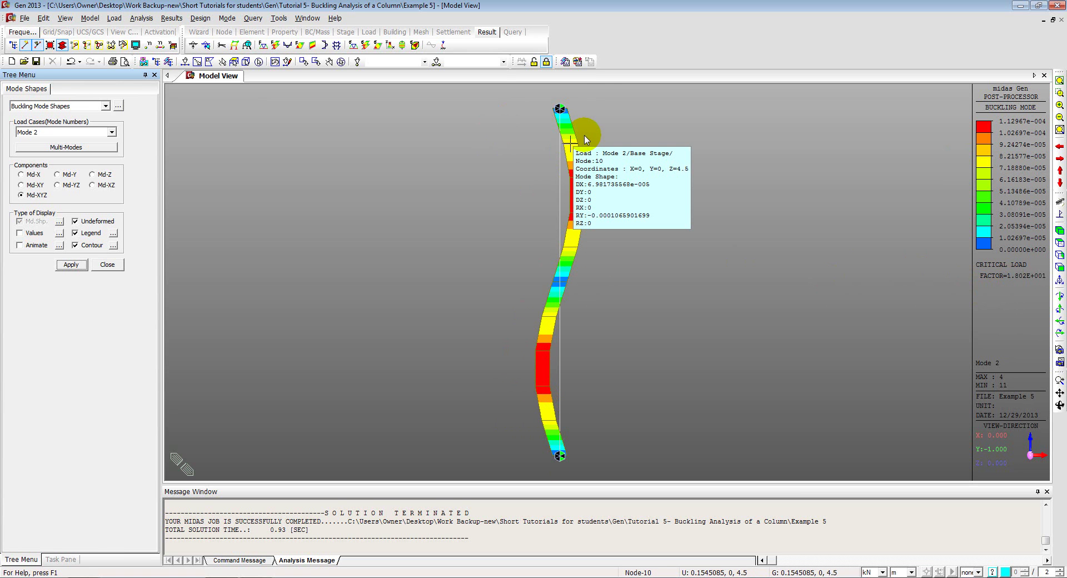
Display buckling mode 3, the three-wave shape with critical load factor 35.45
click(23, 132)
click(27, 155)
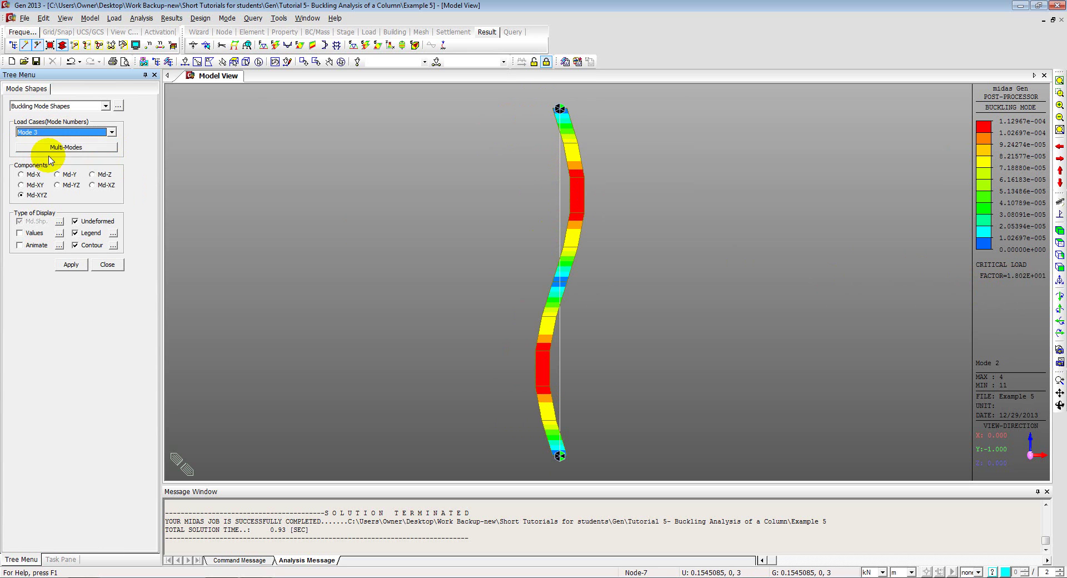
click(72, 265)
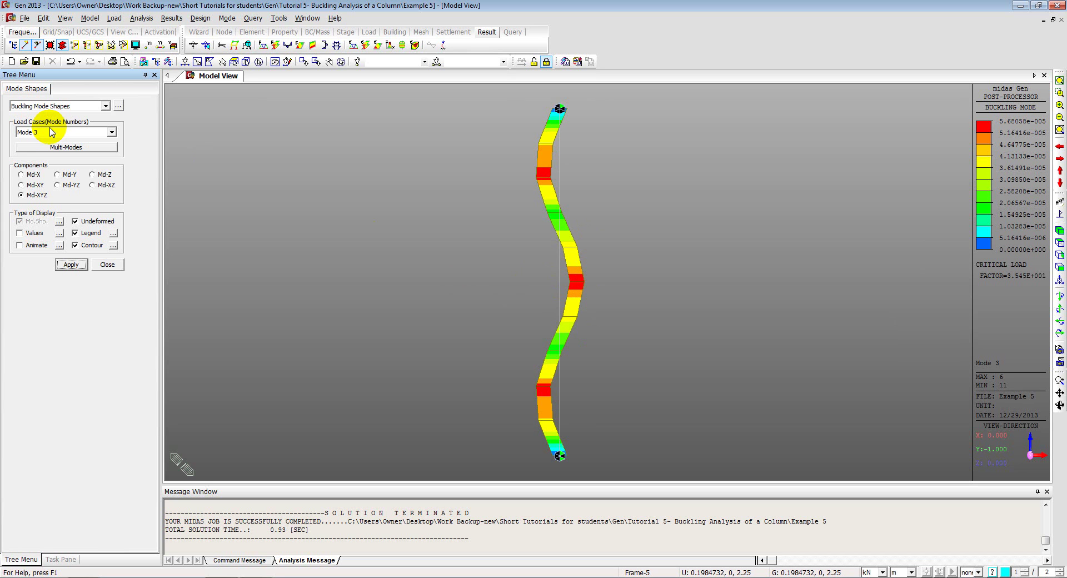
Display the buckling mode 1 shape again
click(51, 131)
click(42, 139)
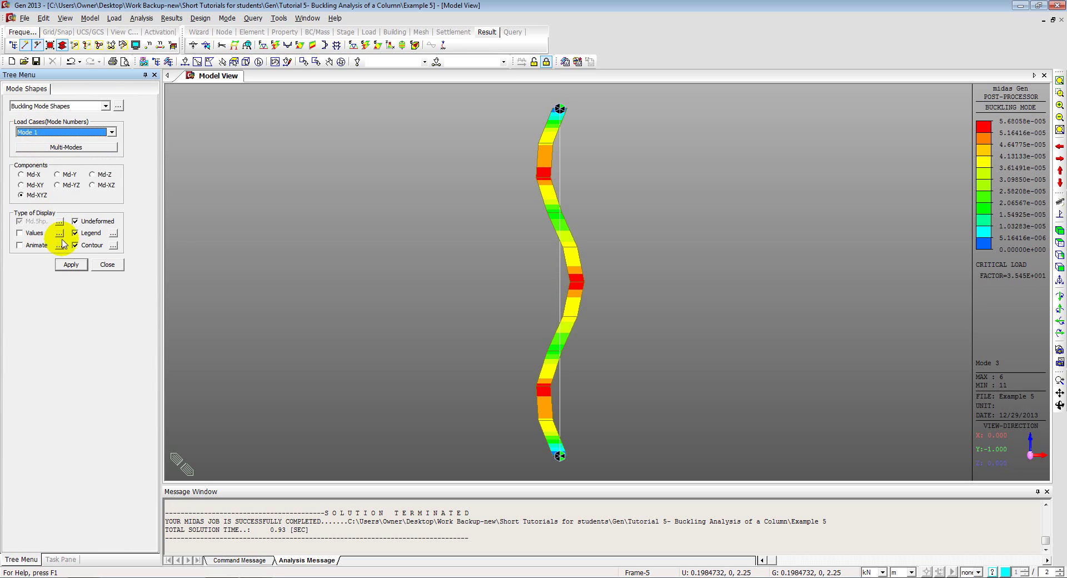
click(70, 266)
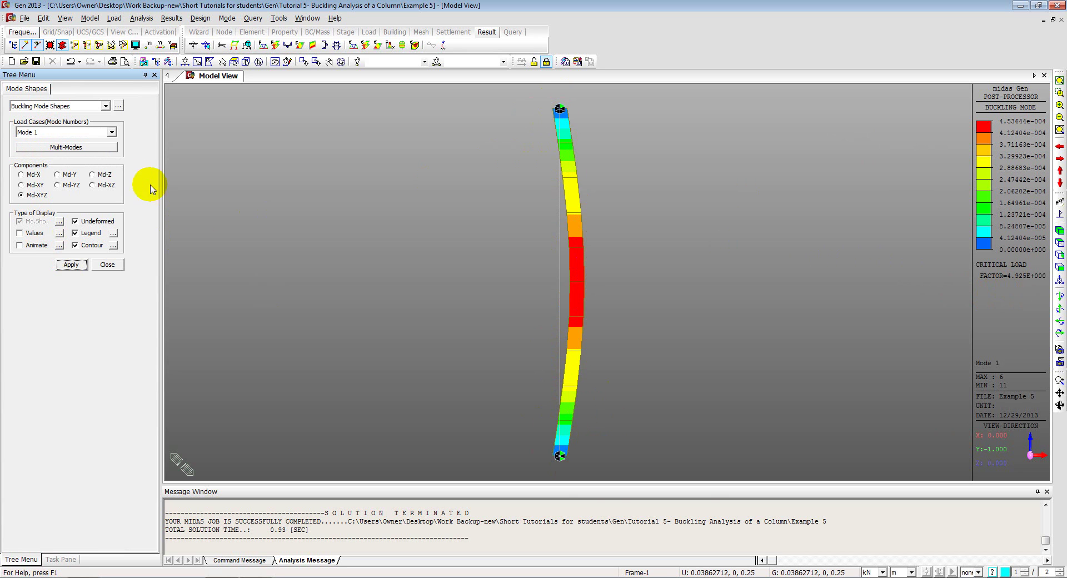
Animate the mode 1 shape and record it as an AVI
click(19, 245)
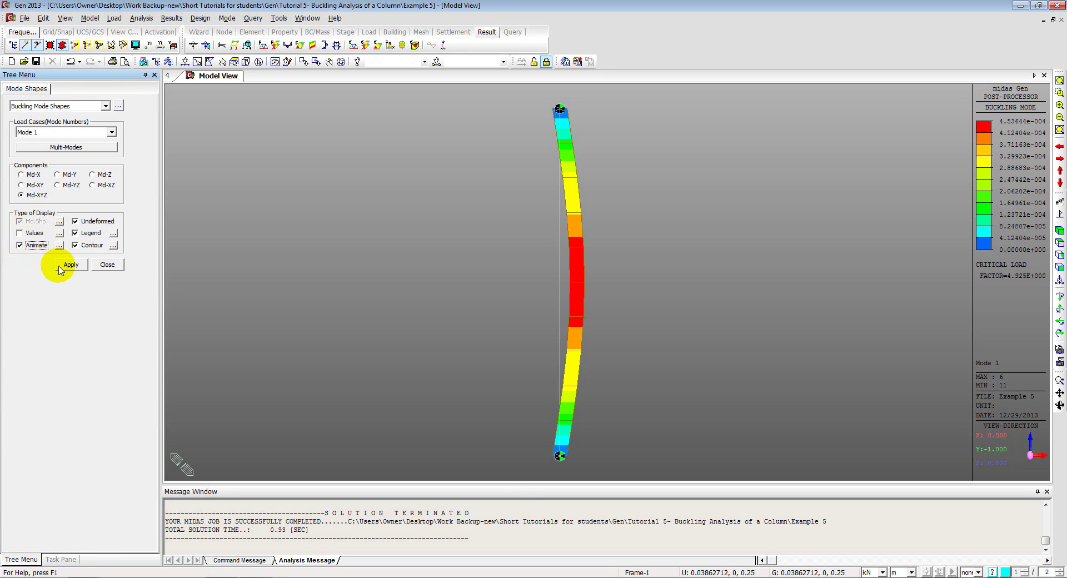
click(61, 268)
click(511, 475)
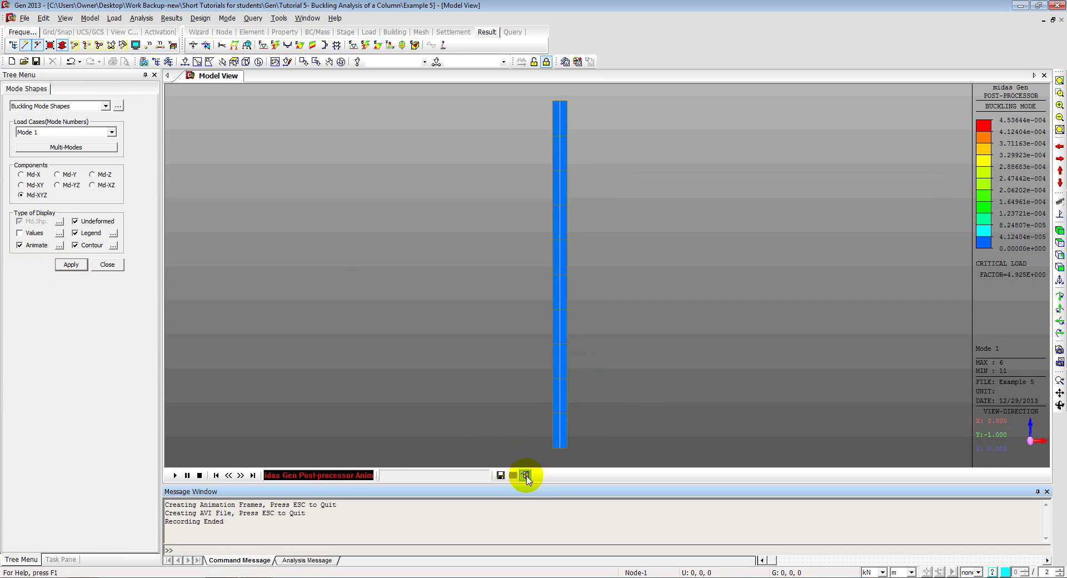
Close the animation, toggle hidden surface, and tile modes 1–3 (4.925, 18.02, 35.45)
click(526, 476)
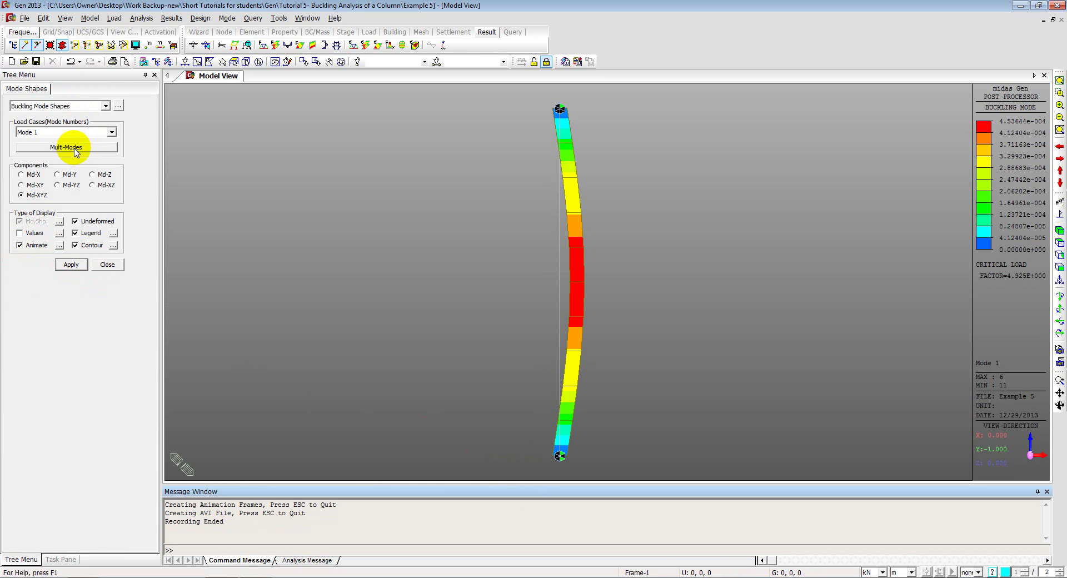
click(63, 47)
click(66, 147)
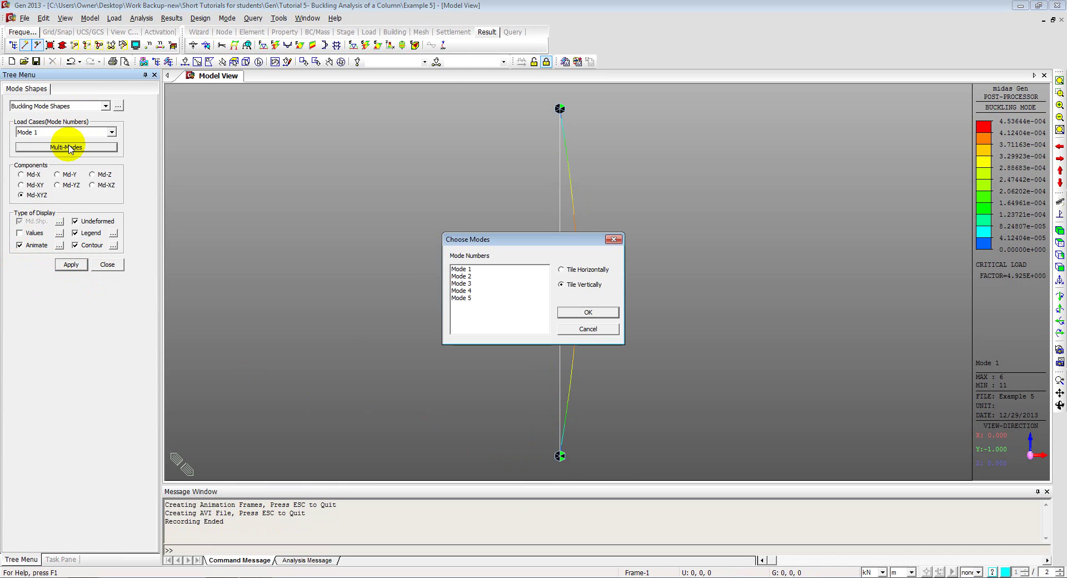
drag(462, 269, 470, 283)
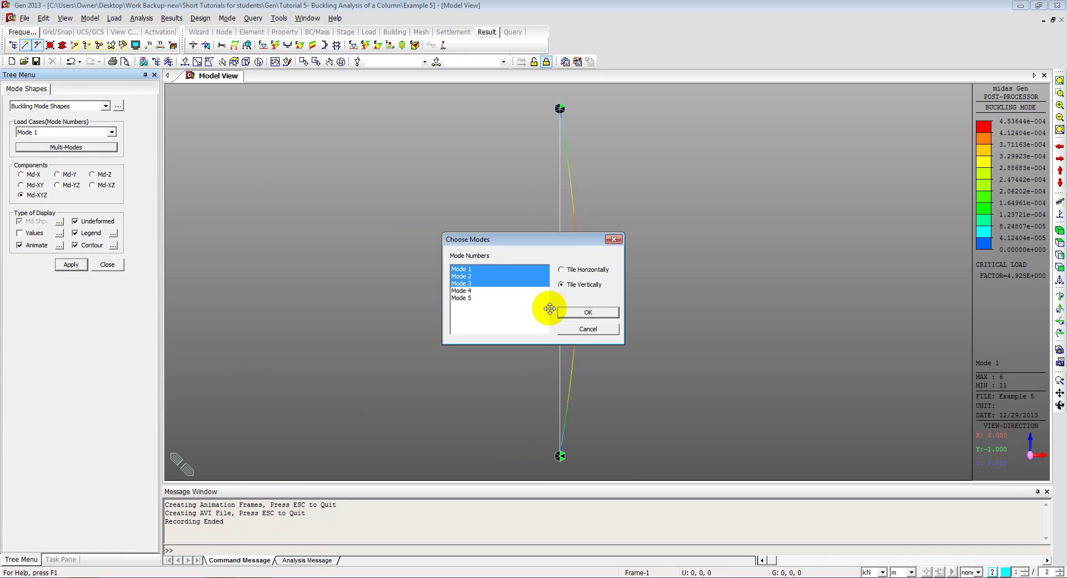
click(578, 314)
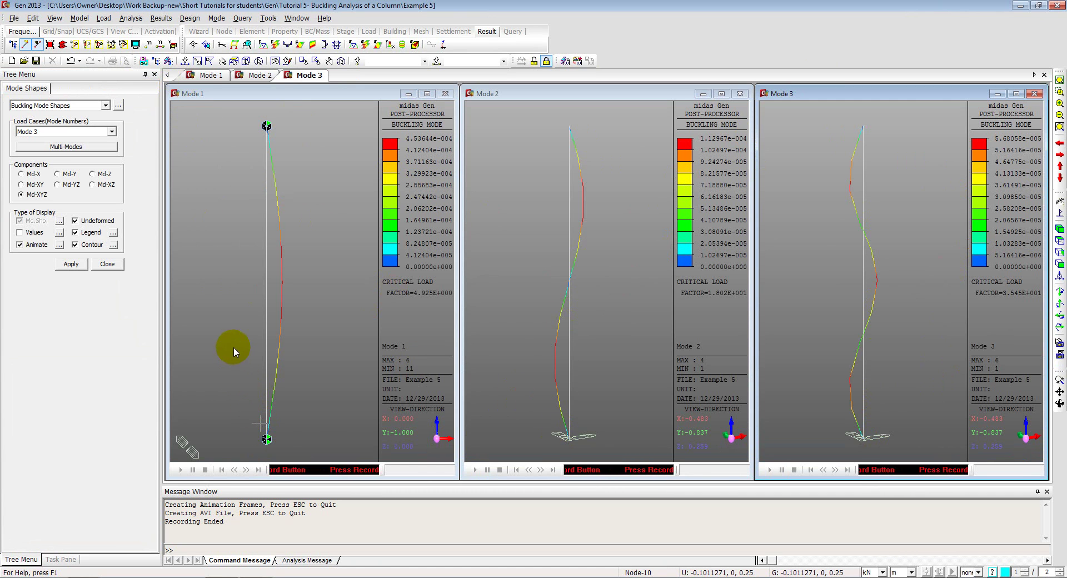
Scroll the tutorial PDF to page 12 and highlight the Pcr formula giving 5082 kN
key(alt+Tab)
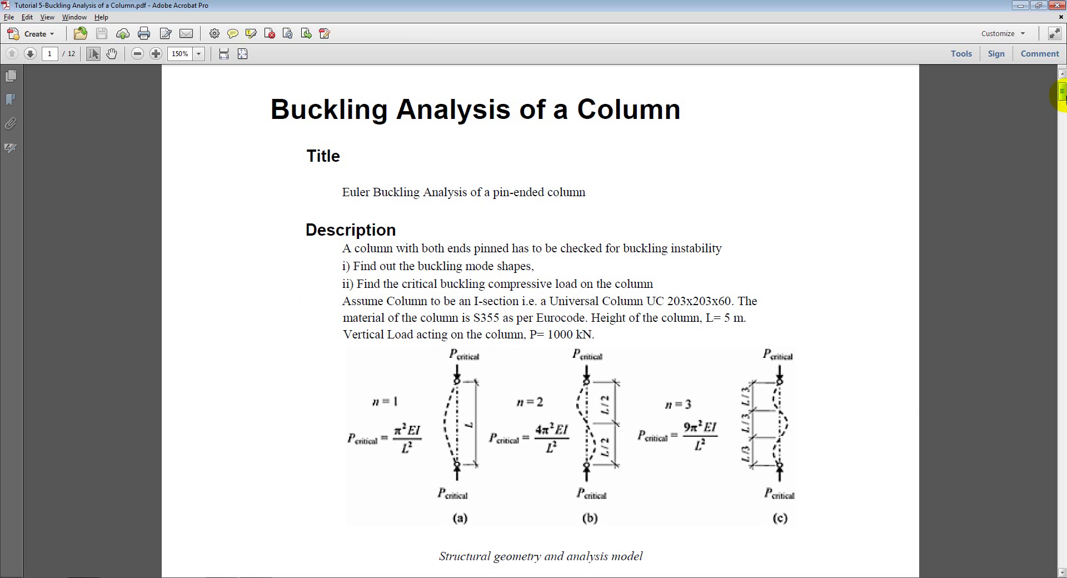
mouse_move(1061, 92)
mouse_down()
mouse_move(1061, 549)
mouse_move(1062, 539)
mouse_up()
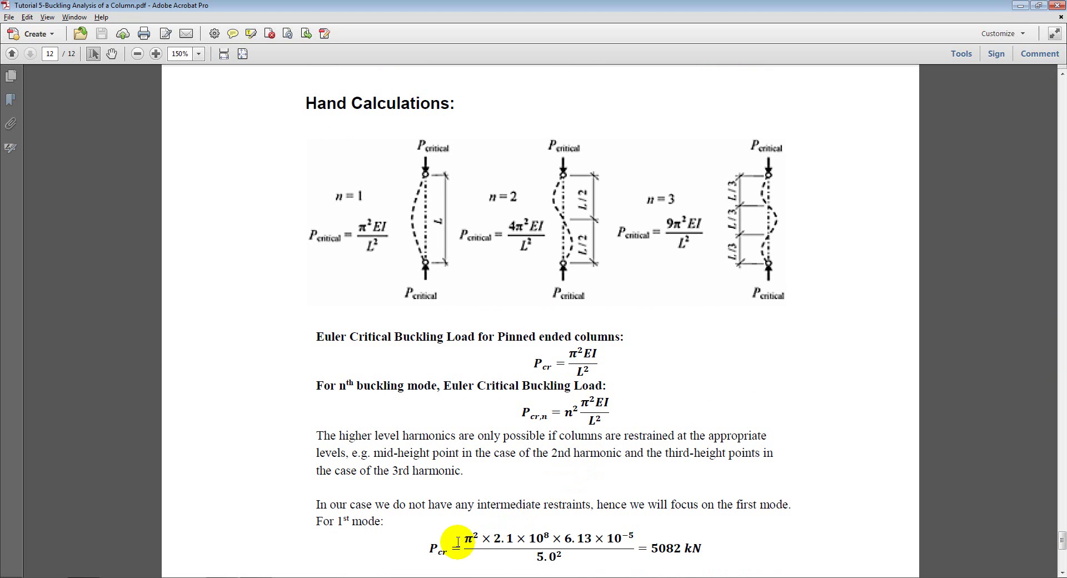
drag(465, 542, 701, 548)
click(683, 546)
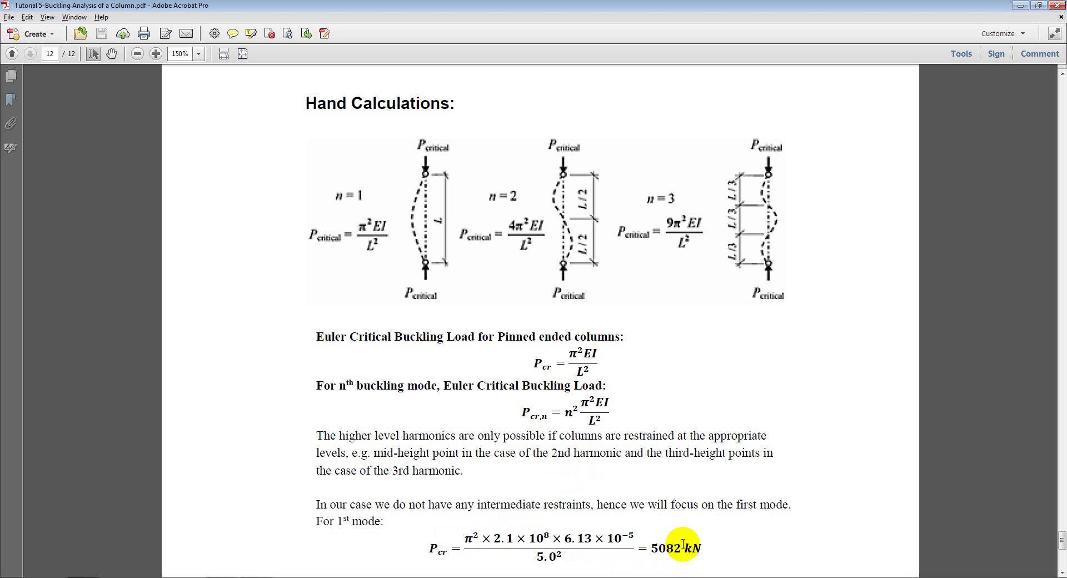